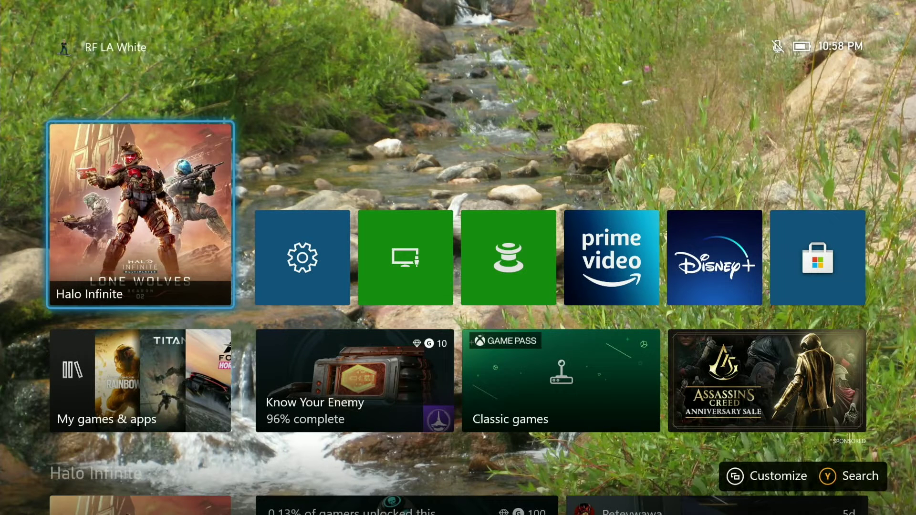
Step: Open the console Settings from the guide's Profile & system section
key(super)
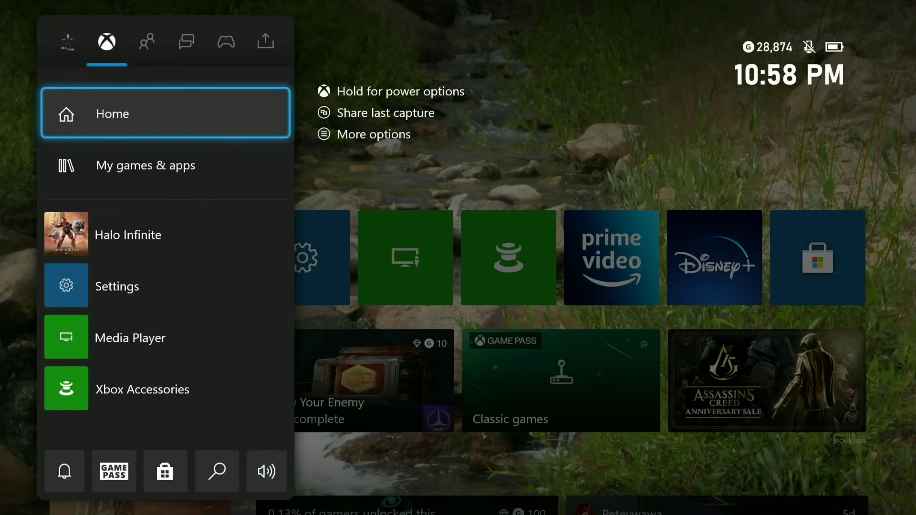
key(Left)
key(Right)
key(Left)
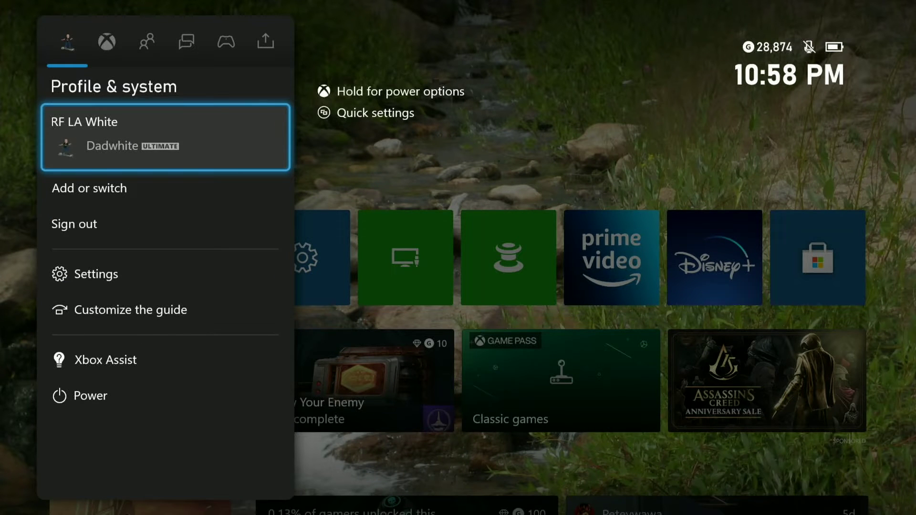
key(Down)
key(Down)
key(Down)
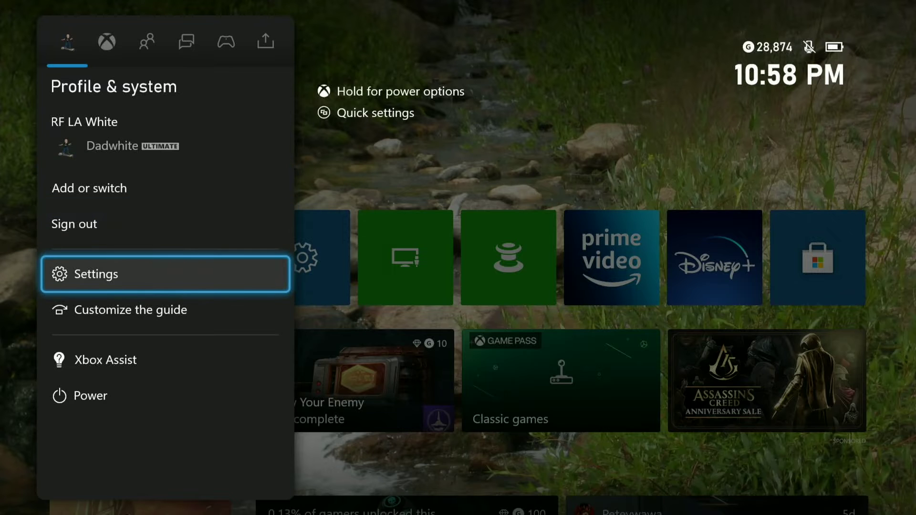
key(Return)
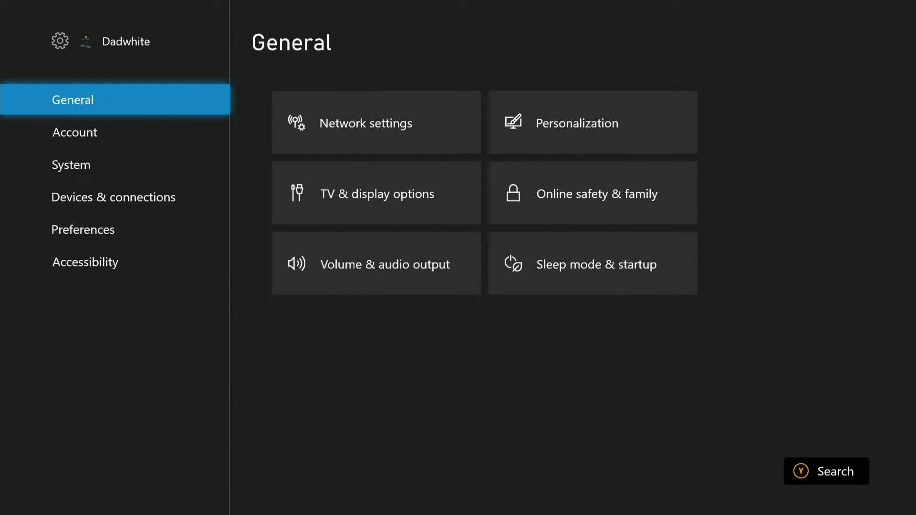
Step: Open the Storage devices page in the System settings
key(Down)
key(Down)
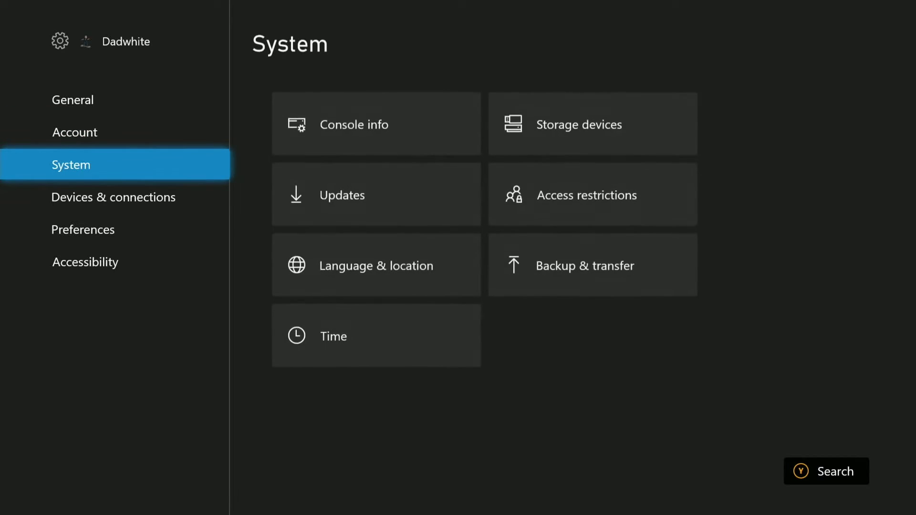
key(Right)
key(Right)
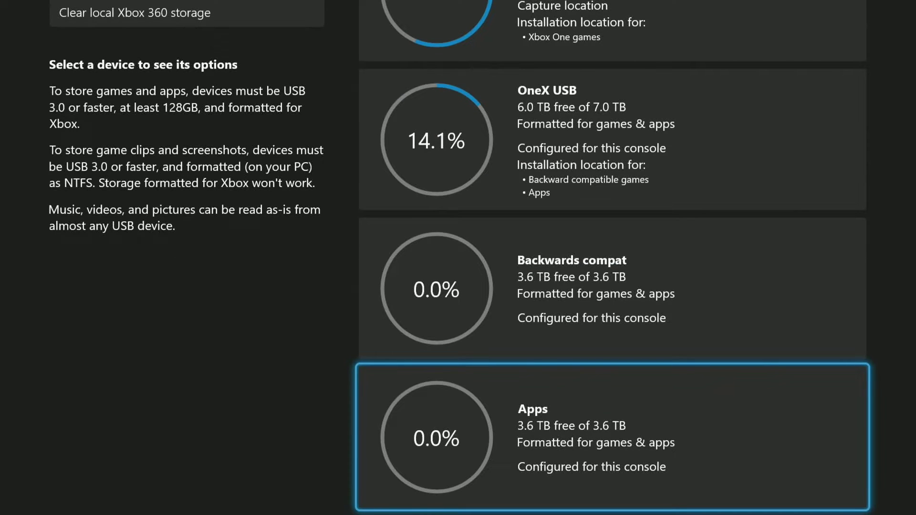
Step: Look through the storage devices: internal storage, OneX USB, Backwards compat and Apps, checking their capacity and installation locations
key(Up)
key(Up)
key(Up)
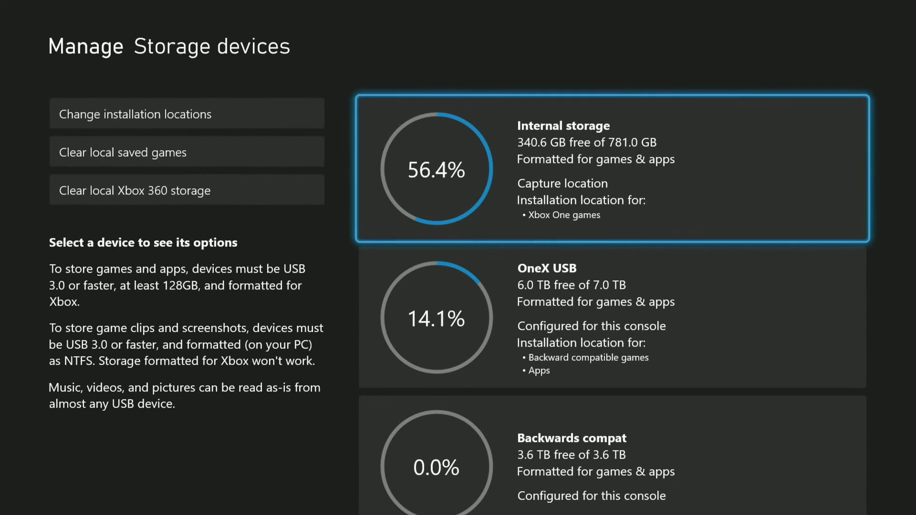
key(Down)
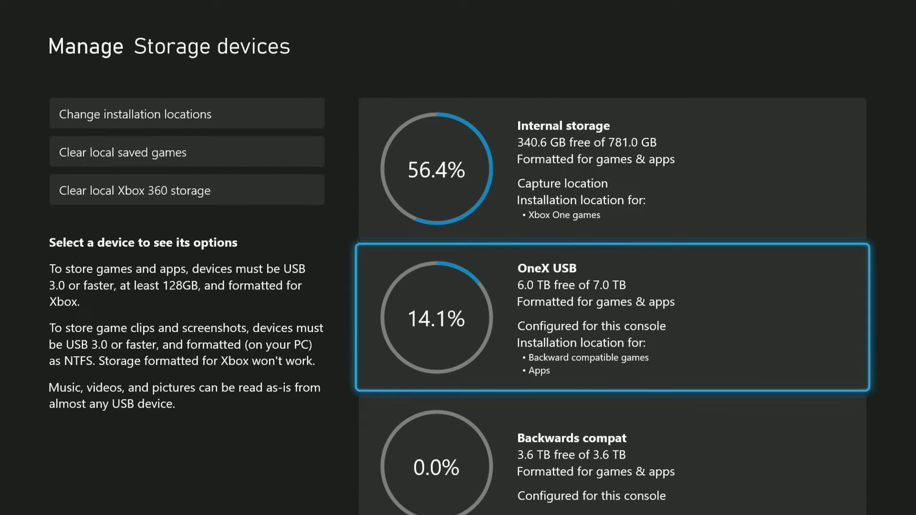
key(Down)
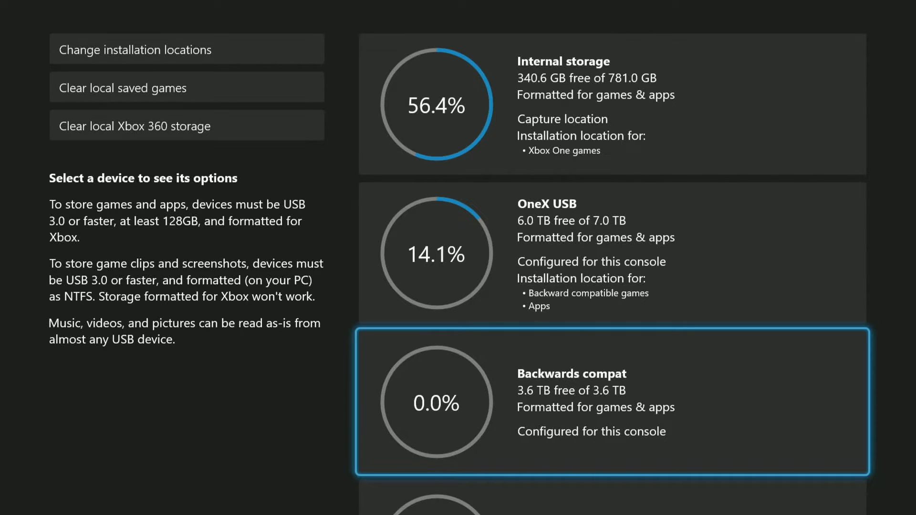
key(Down)
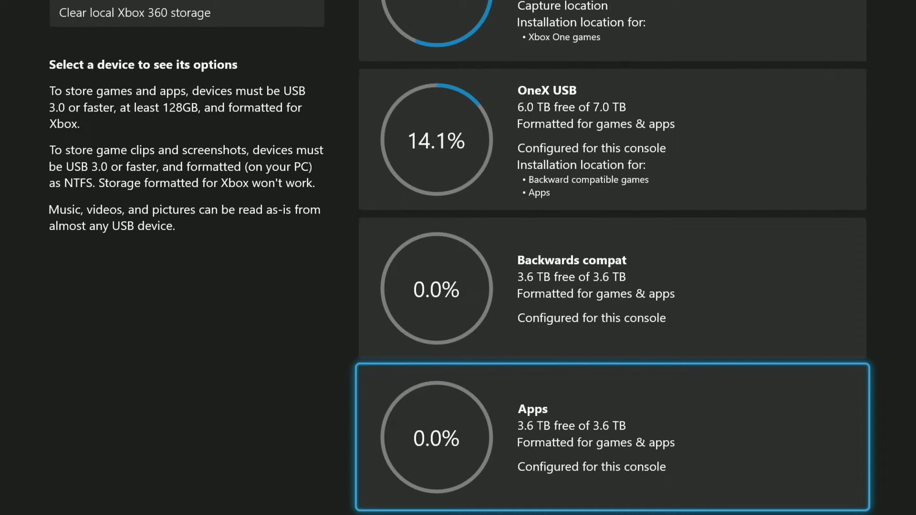
key(Up)
key(Up)
key(Up)
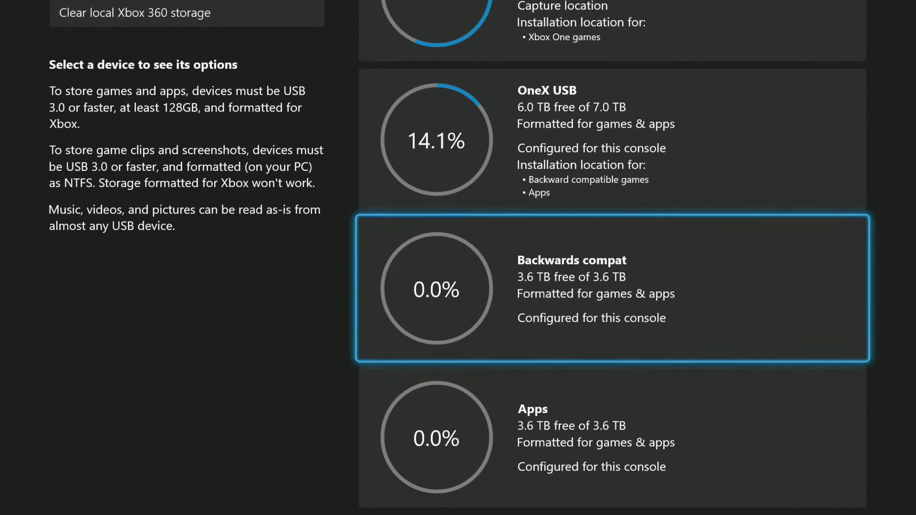
key(Down)
key(Down)
key(Down)
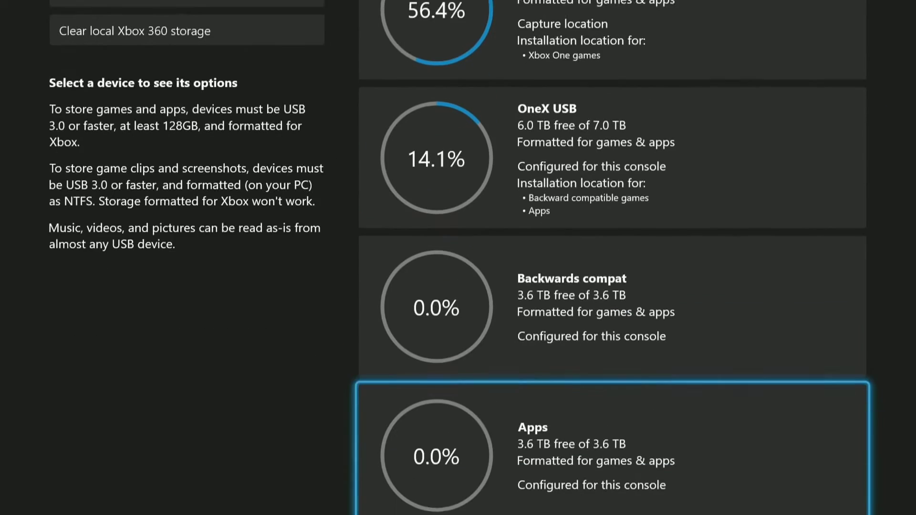
key(Up)
key(Up)
key(Up)
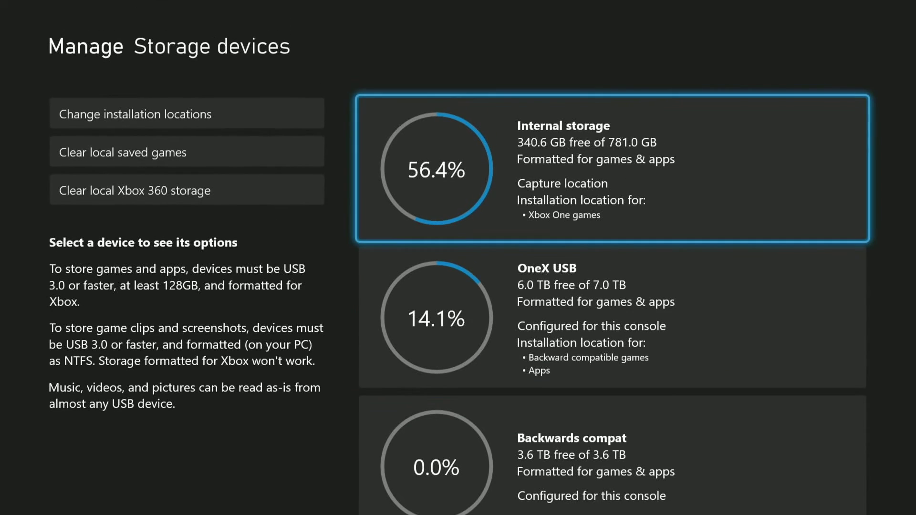
Step: Open the installation location settings and go through the drive selections for Xbox One games, backward compatible games and apps
key(Left)
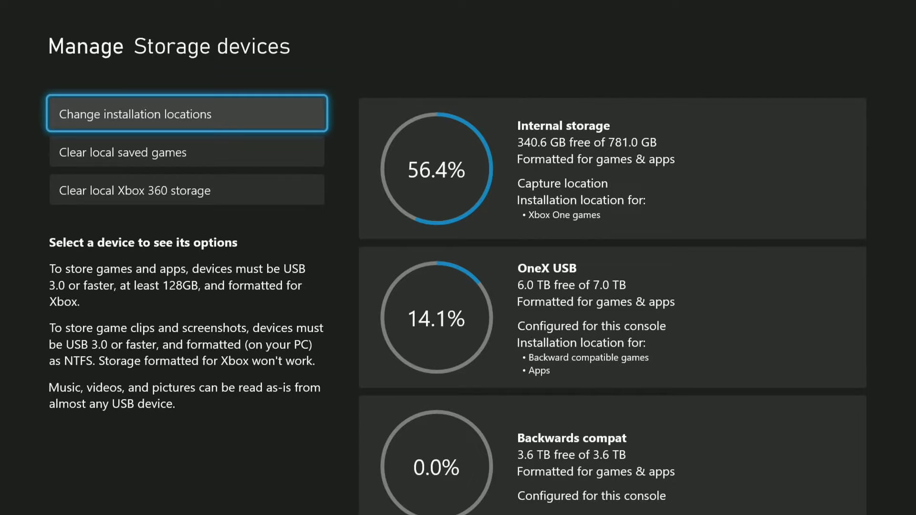
key(Return)
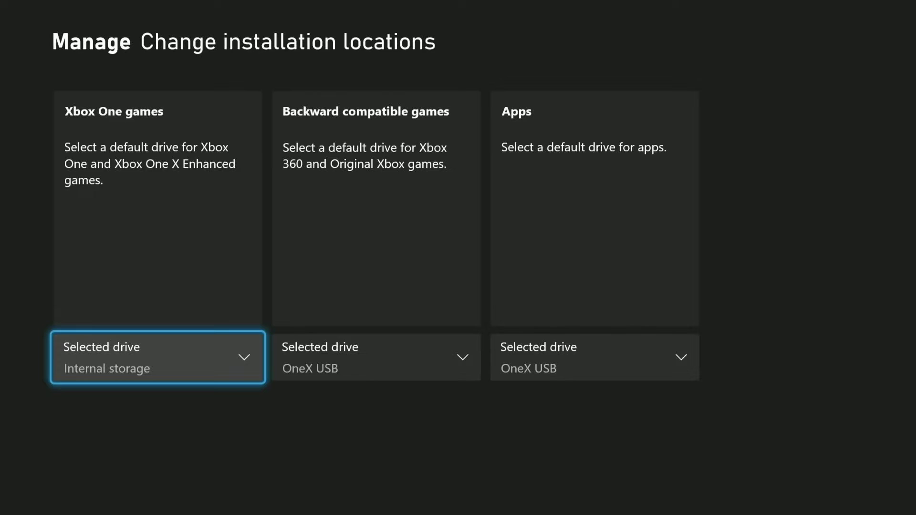
key(Right)
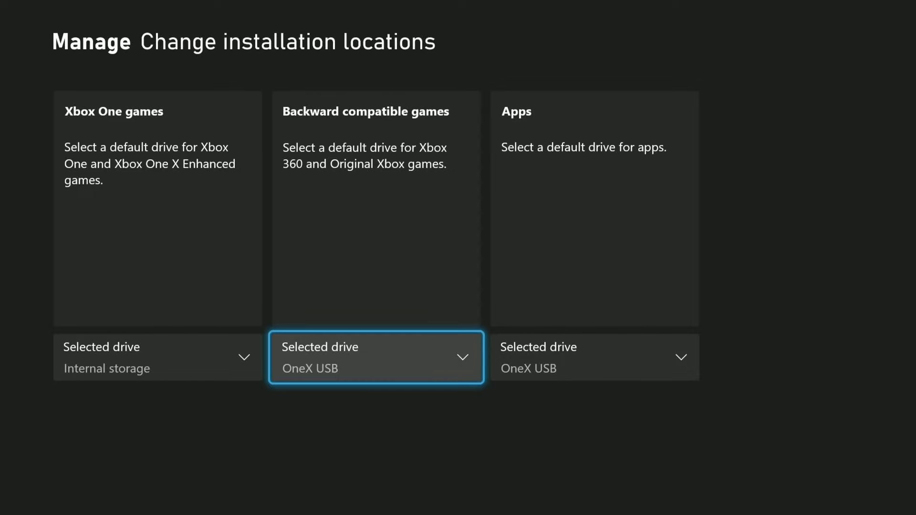
key(Right)
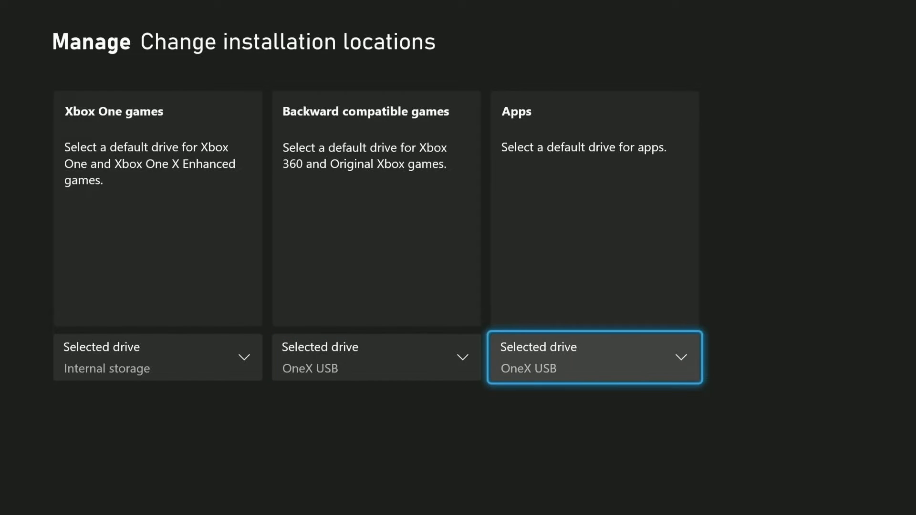
key(Left)
key(Left)
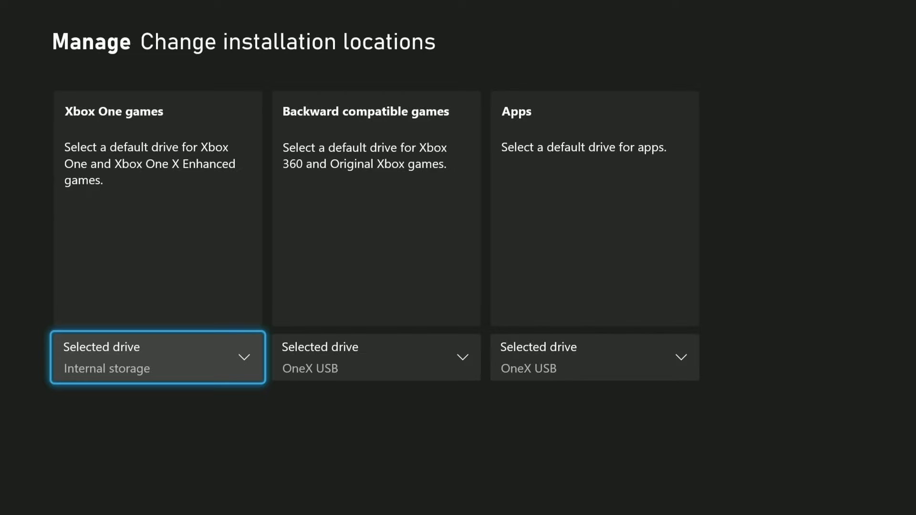
Step: Set the default drive for backward compatible games to Backwards compat
key(Right)
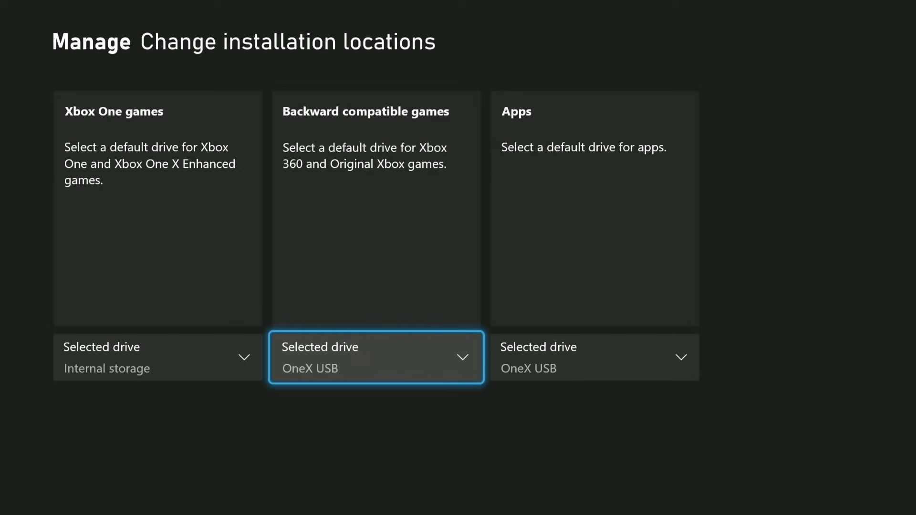
key(Return)
key(Down)
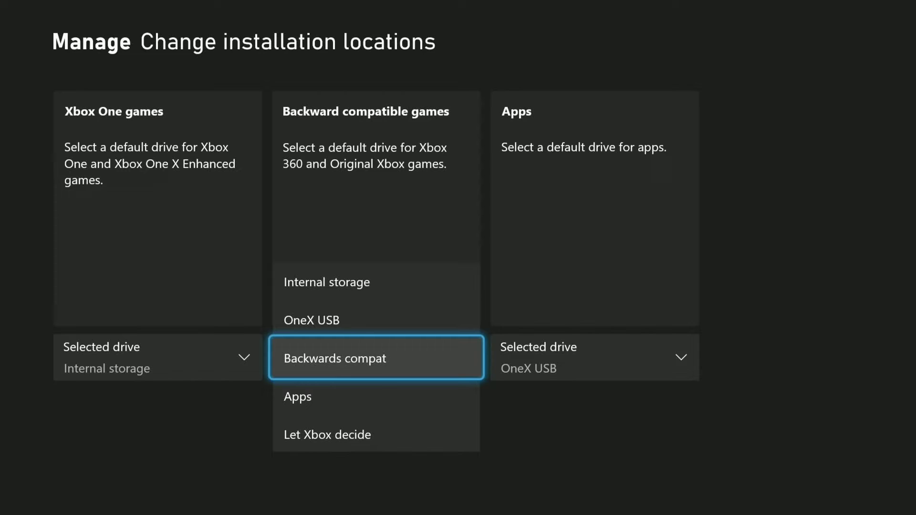
key(Return)
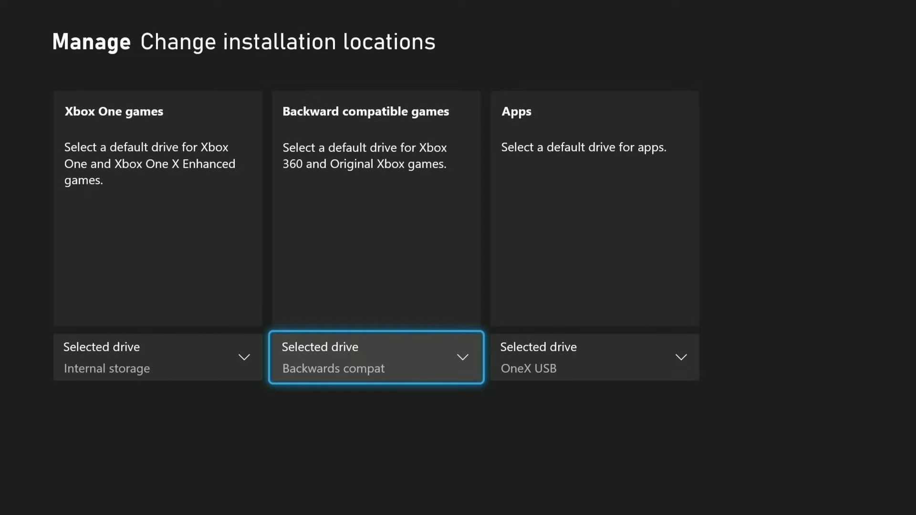
Step: Set the default drive for apps to the Apps drive
key(Right)
key(Return)
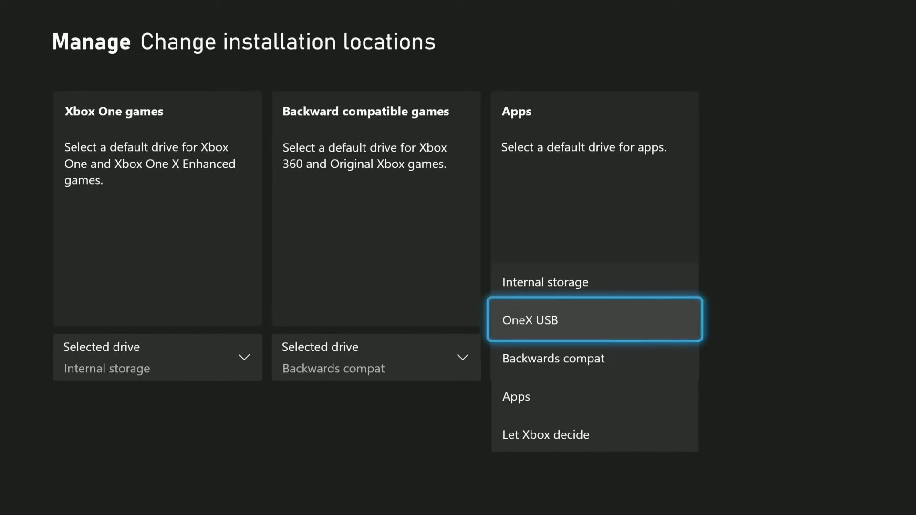
key(Down)
key(Down)
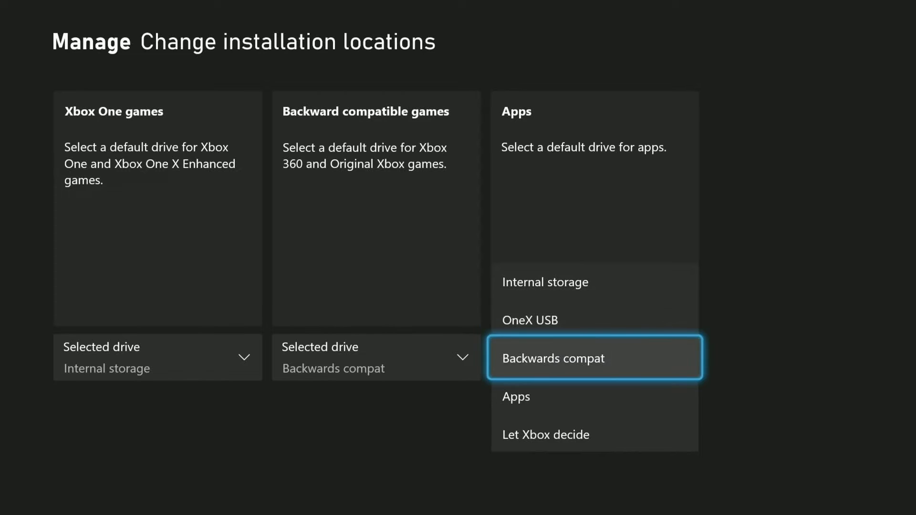
key(Return)
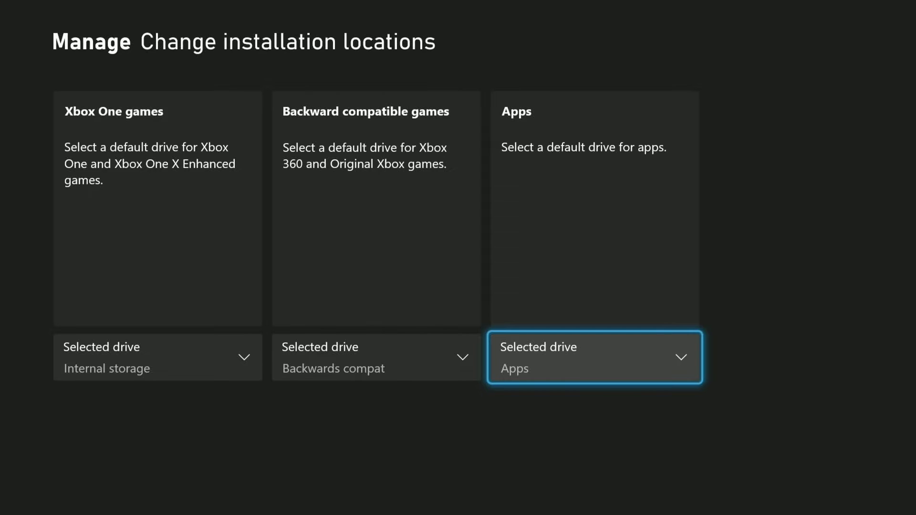
Step: Return to the storage devices list and check the installation locations assigned to the OneX USB, Backwards compat and Apps drives
key(Escape)
key(Down)
key(Down)
key(Down)
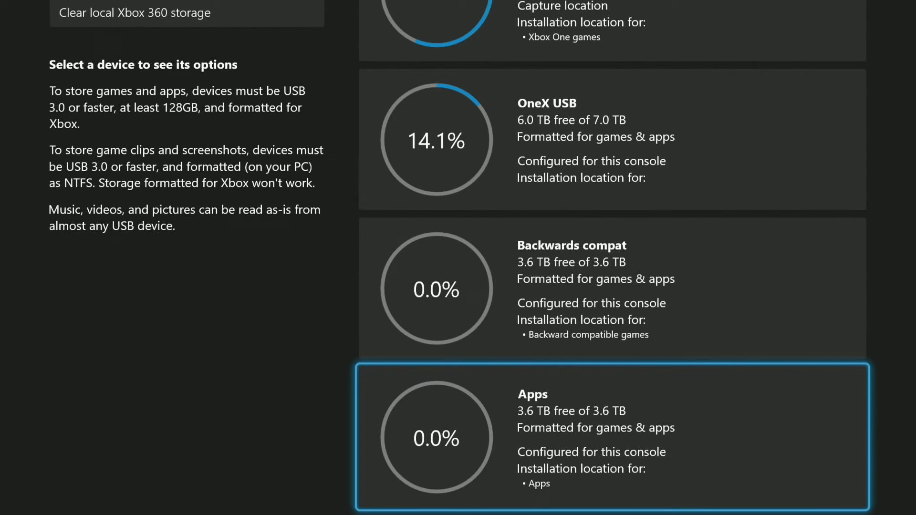
key(Up)
key(Up)
key(Down)
key(Down)
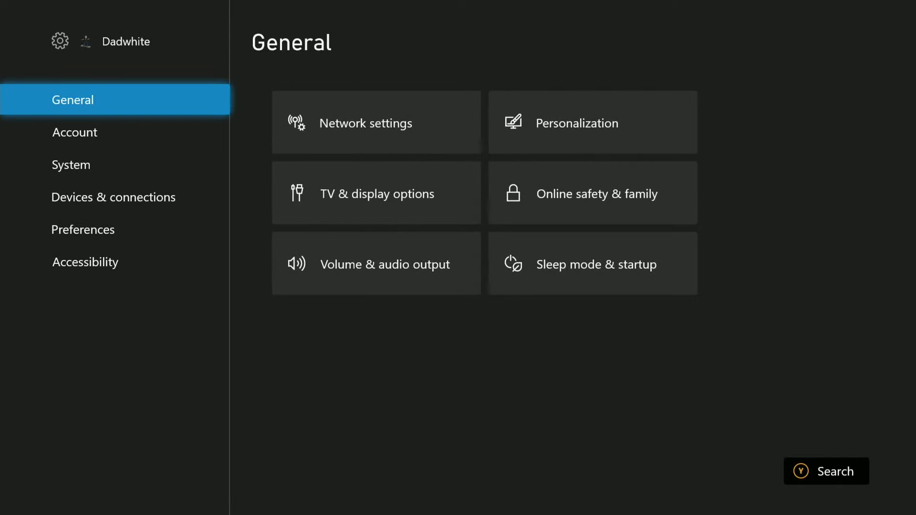
Step: Switch to the Microsoft Store and open the Apps Home page
key(super)
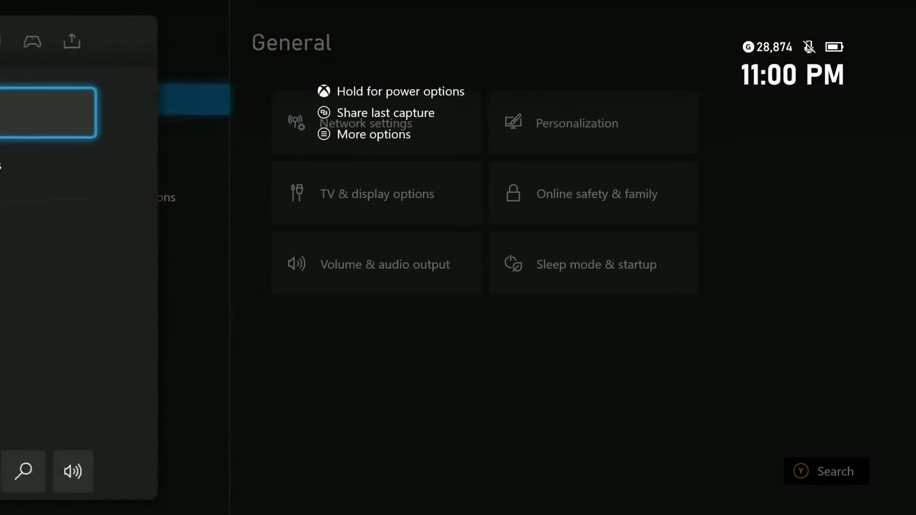
key(Up)
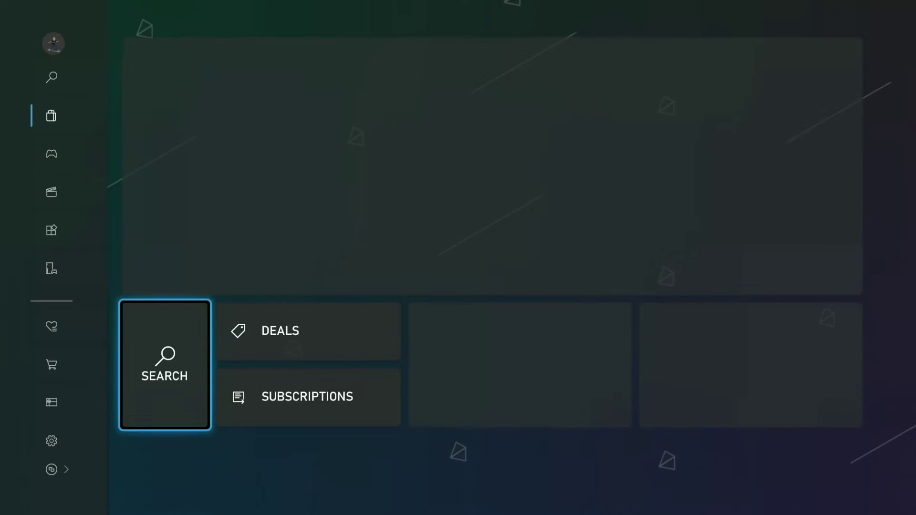
key(Left)
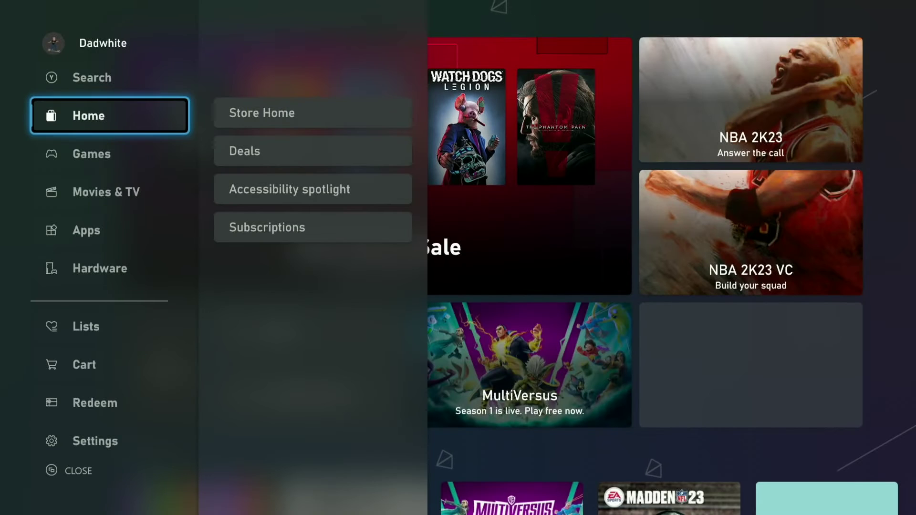
key(Down)
key(Down)
key(Down)
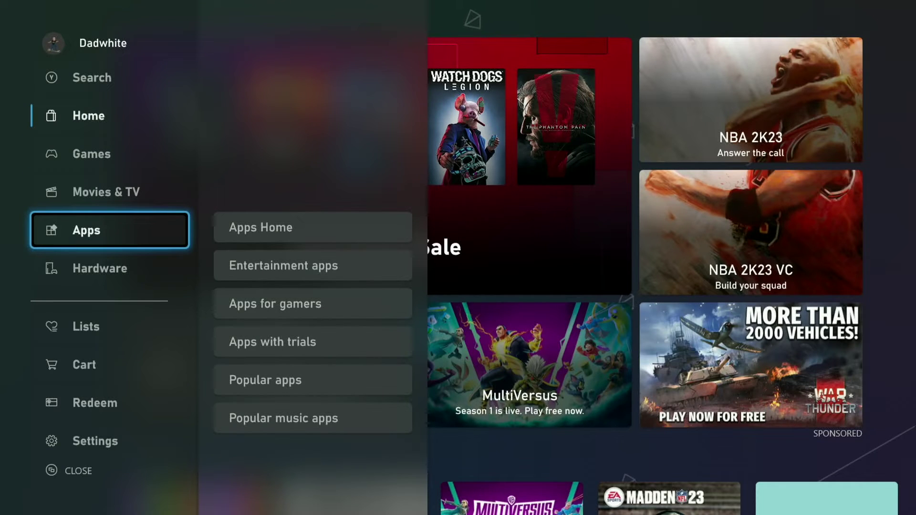
key(Right)
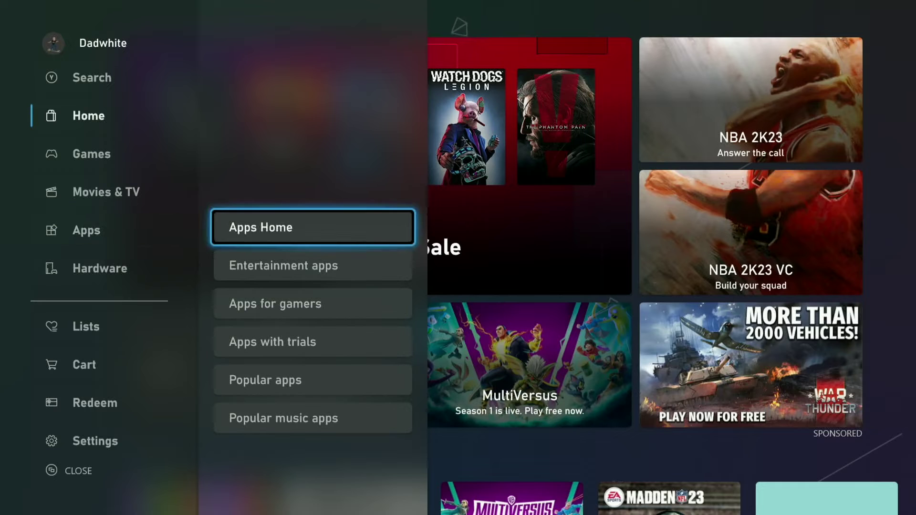
key(Down)
key(Down)
key(Up)
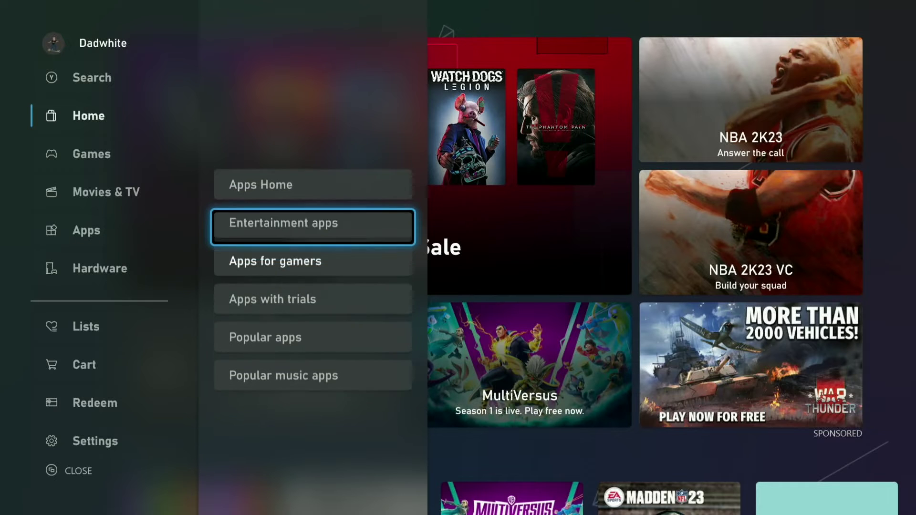
key(Up)
key(Left)
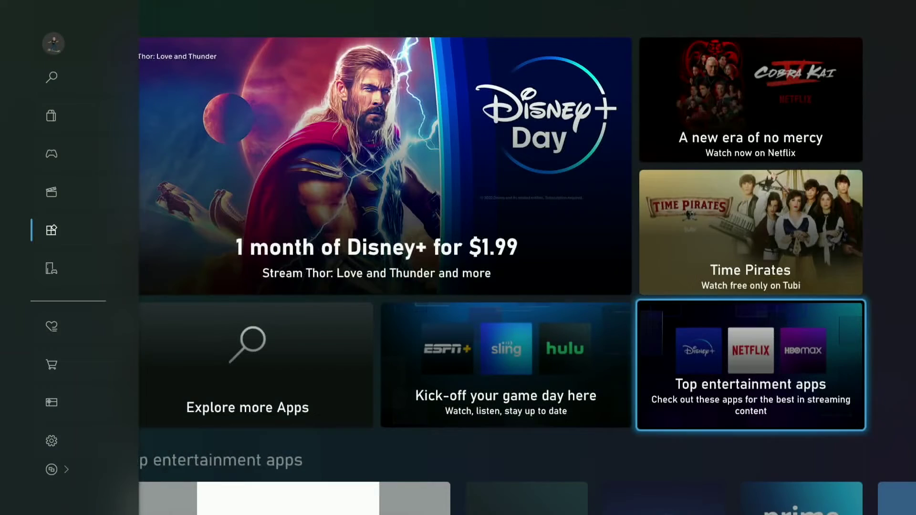
key(Left)
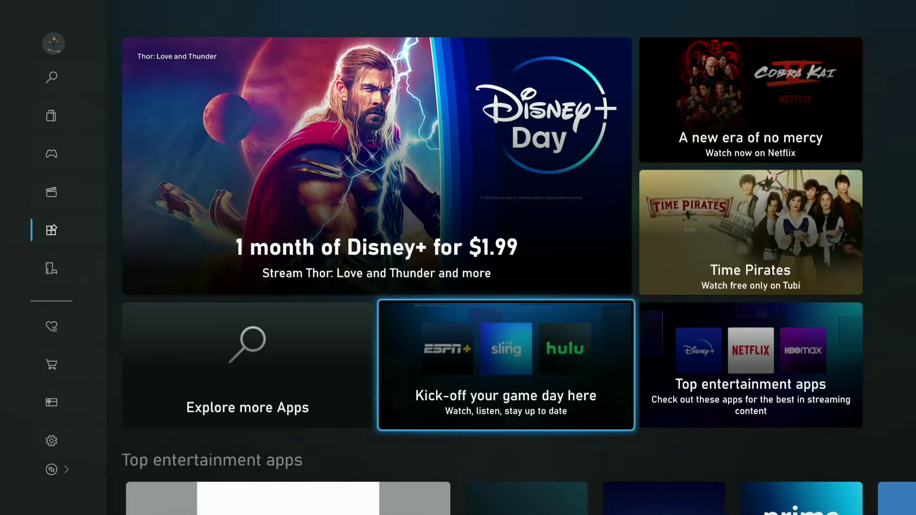
key(Left)
key(Left)
key(Right)
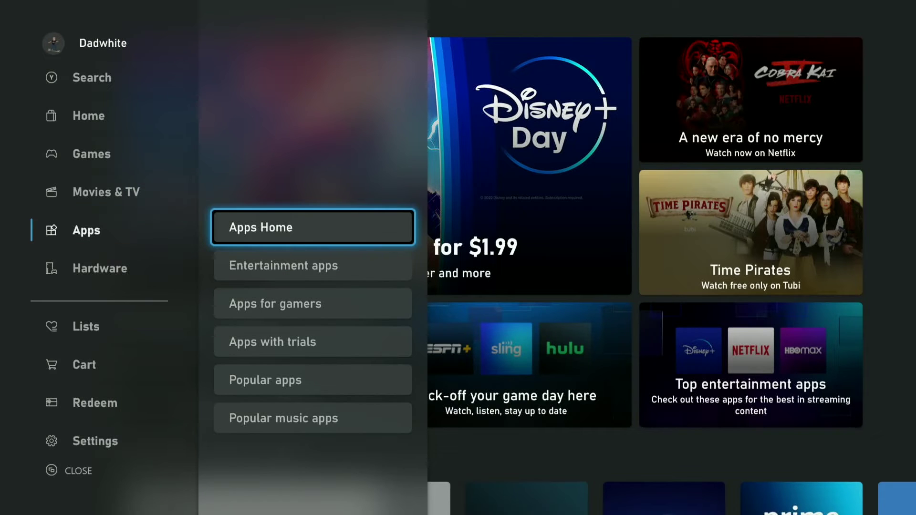
key(Right)
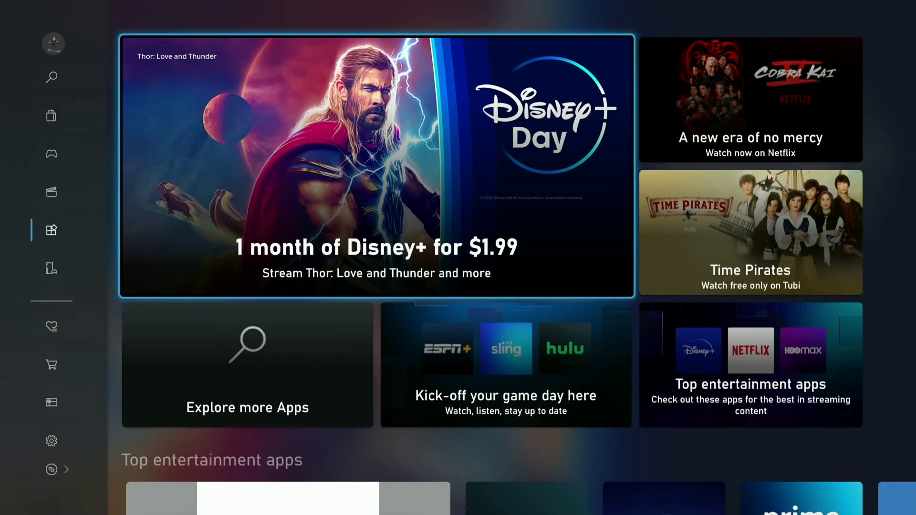
Step: Browse the Top entertainment apps row on the Apps page and open the Paramount+ app's page
key(Down)
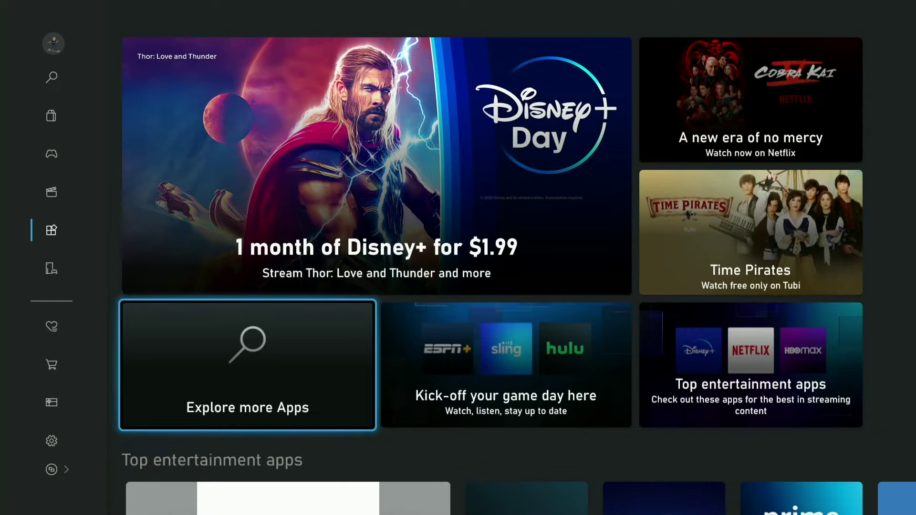
key(Down)
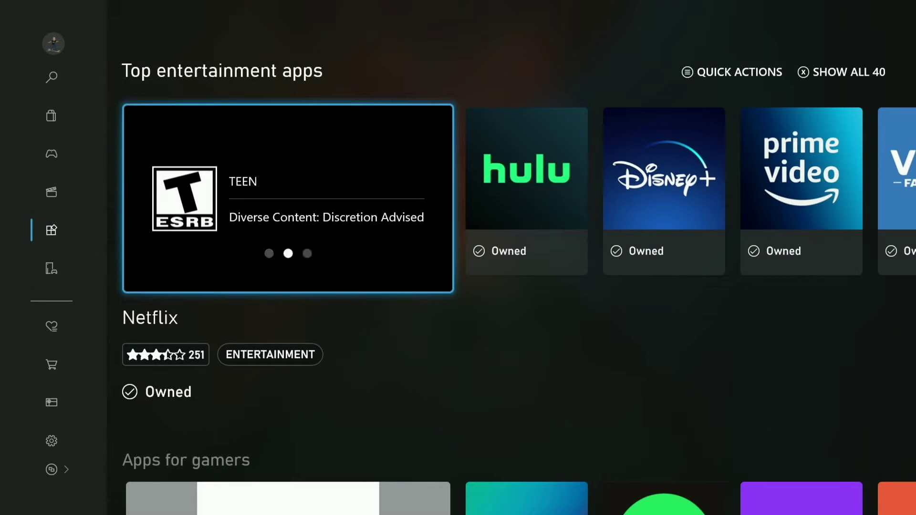
key(Right)
key(Right)
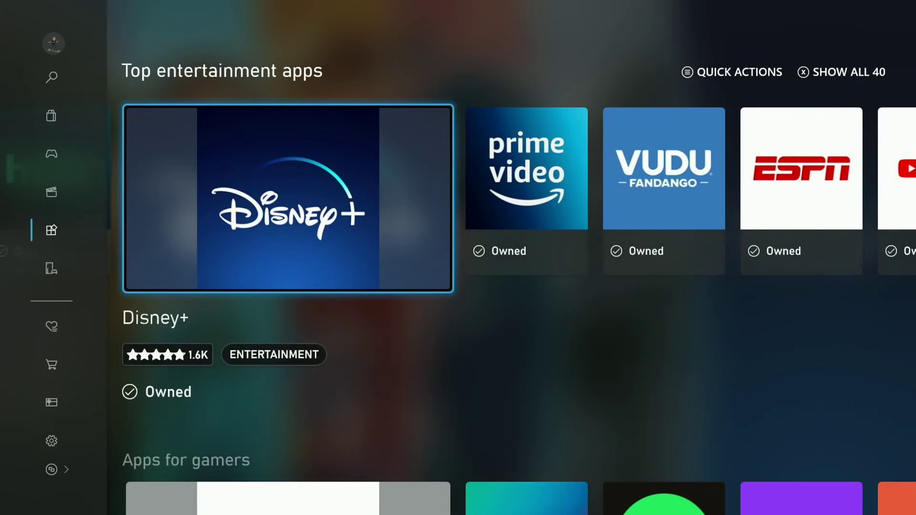
key(Right)
key(Right)
key(Right)
key(Right)
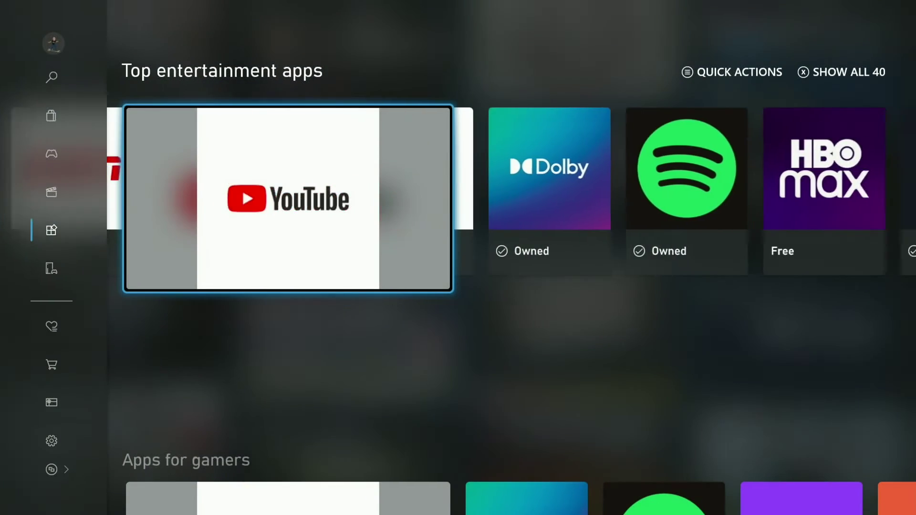
key(Right)
key(Right)
key(Right)
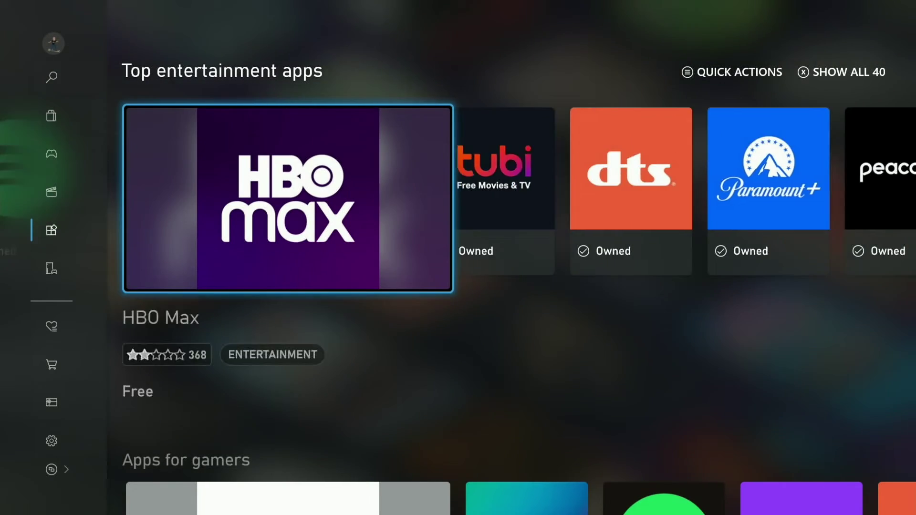
key(Right)
key(Right)
key(Right)
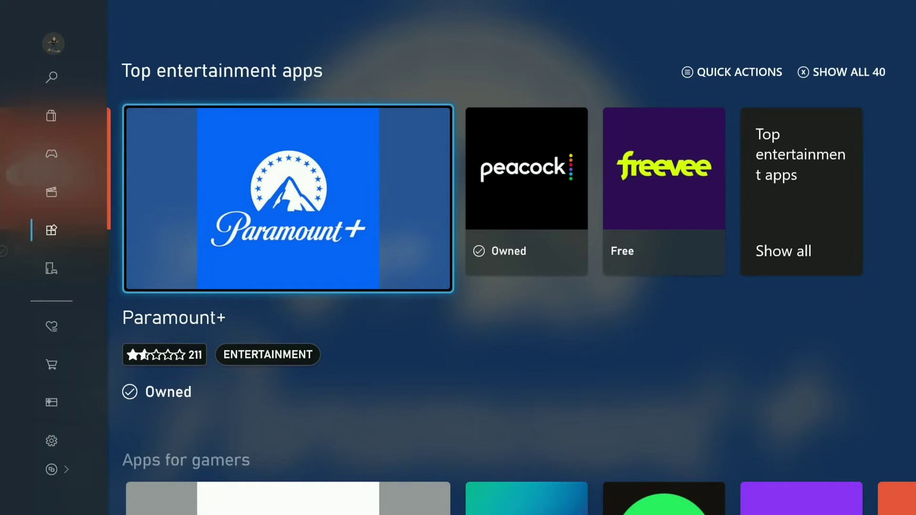
key(Return)
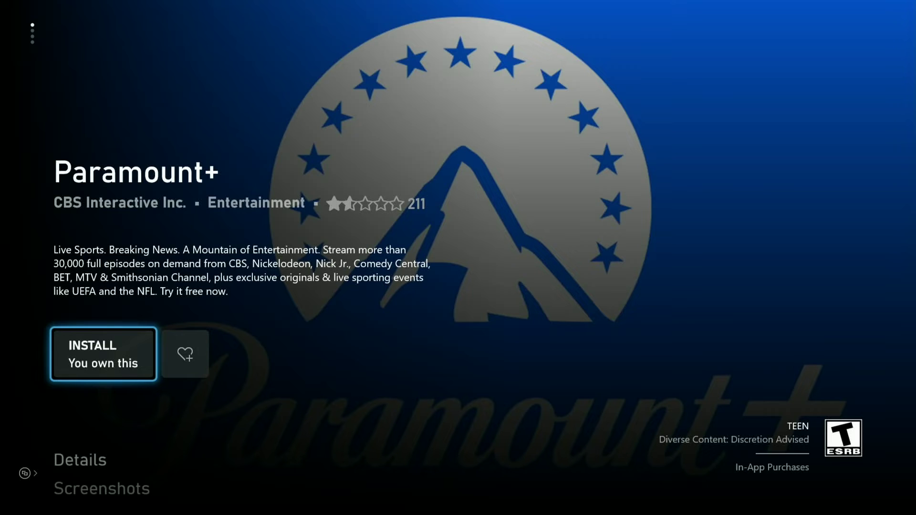
Step: Install Paramount+ and check its installation progress in the Xbox guide
key(Return)
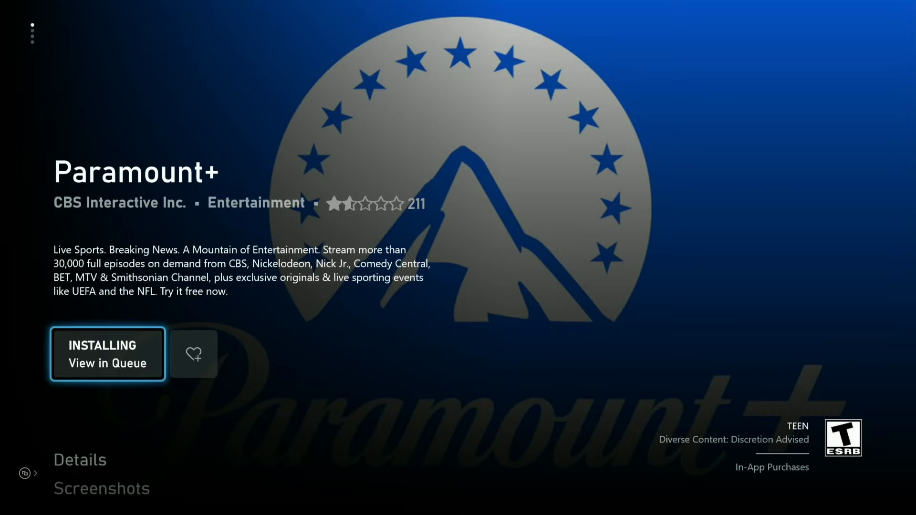
key(super)
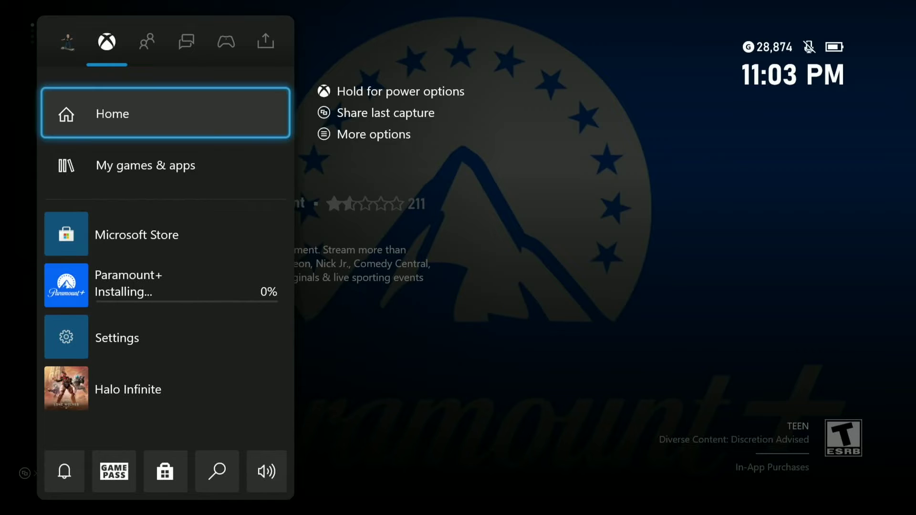
key(Down)
key(Down)
key(Down)
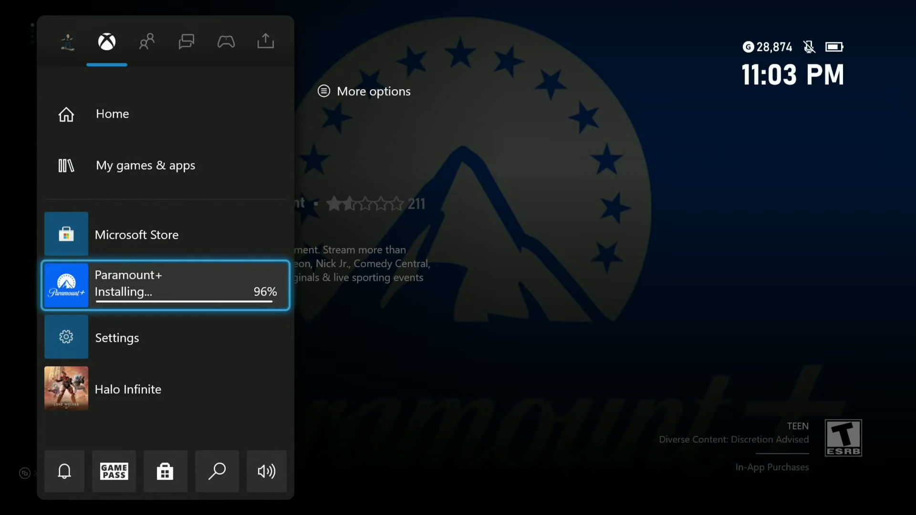
Step: Switch to Settings and open the Storage devices page in the System category
key(Down)
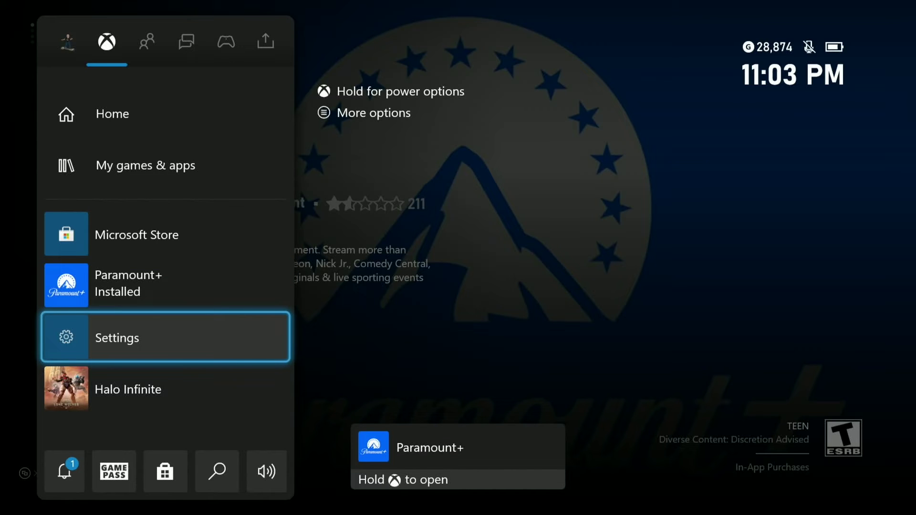
key(Return)
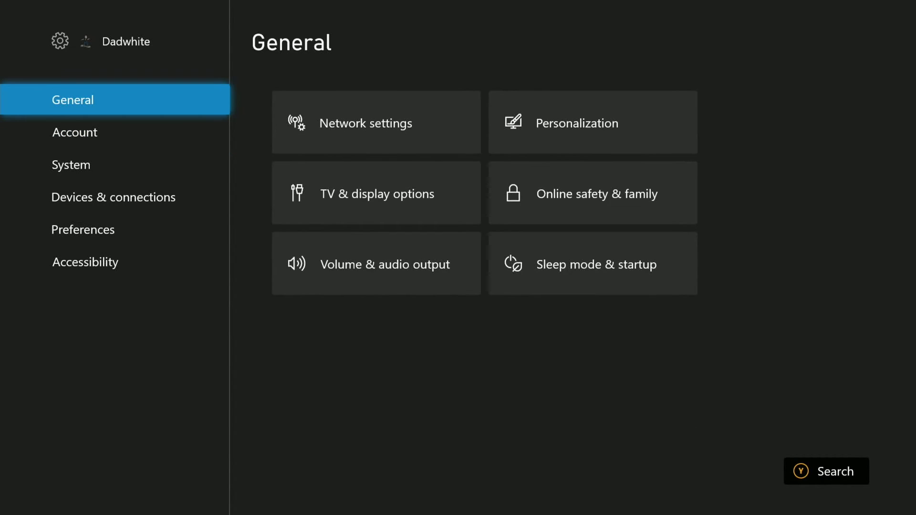
key(Down)
key(Down)
key(Right)
key(Right)
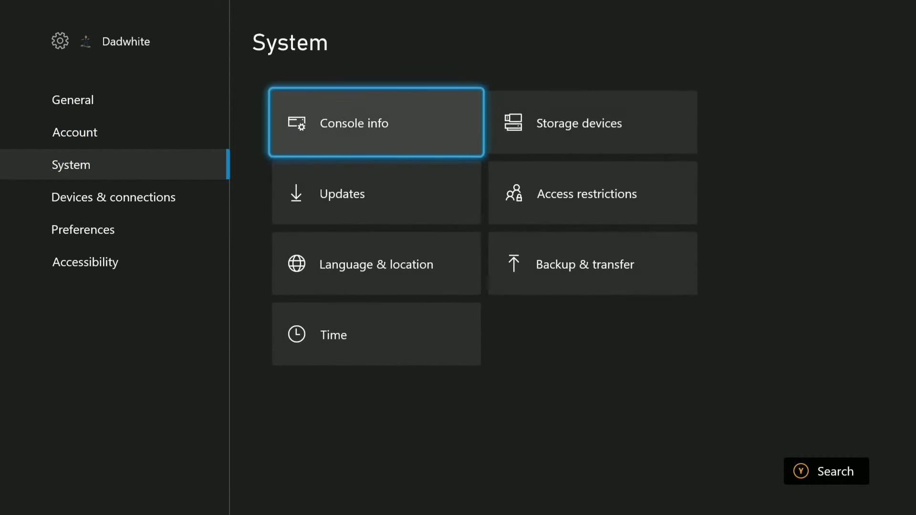
key(Return)
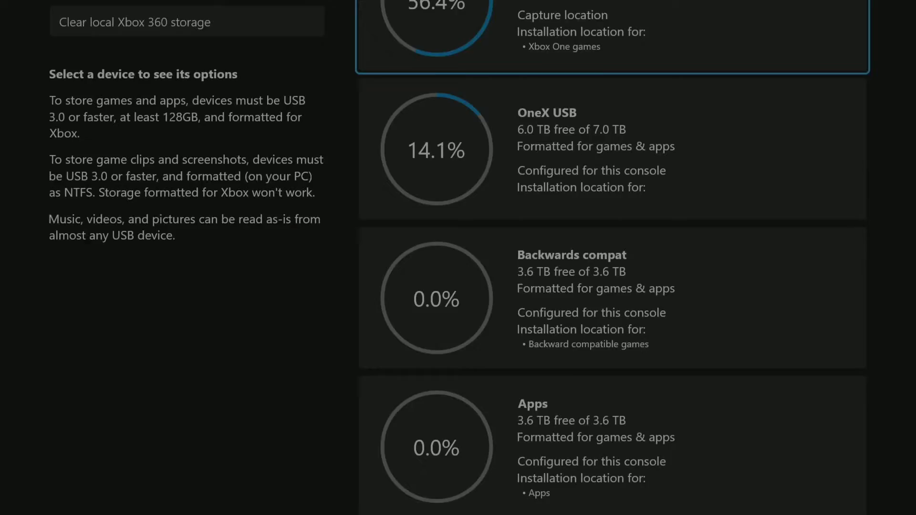
Step: View the contents of the Apps drive and check which apps are stored on it
key(Down)
key(Down)
key(Down)
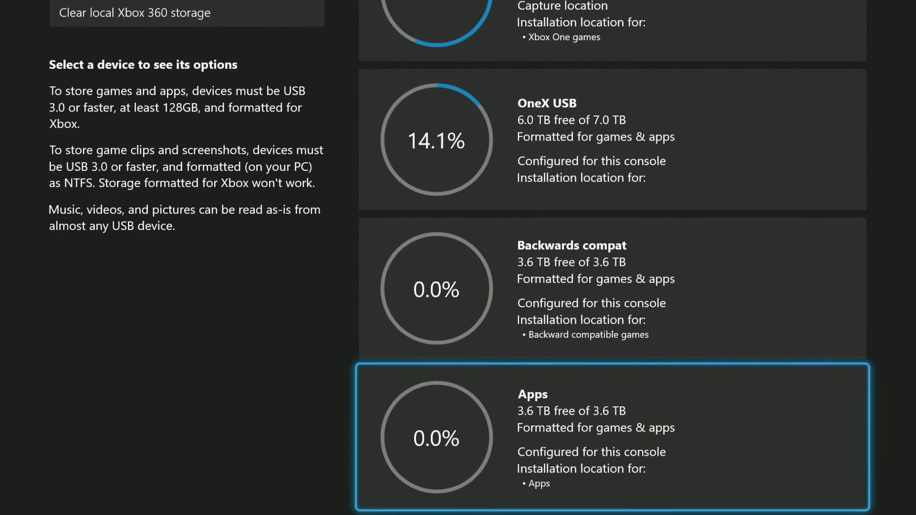
key(Return)
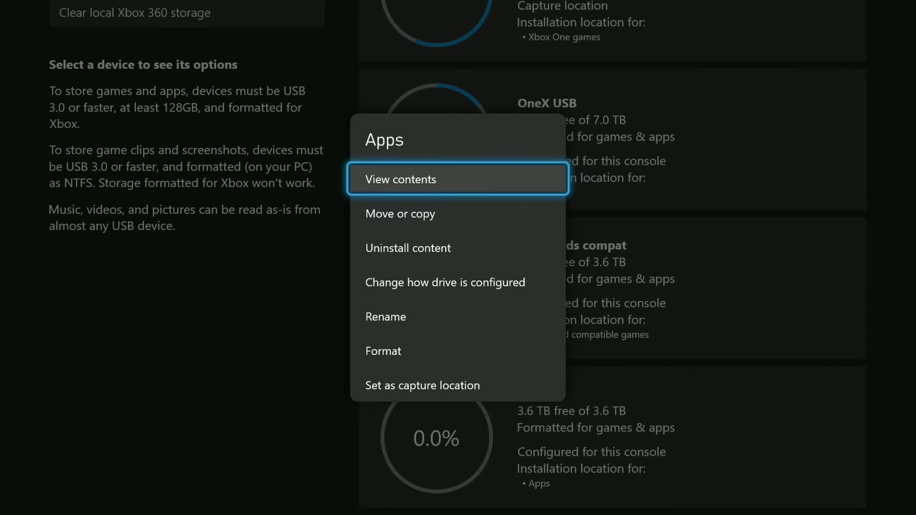
key(Return)
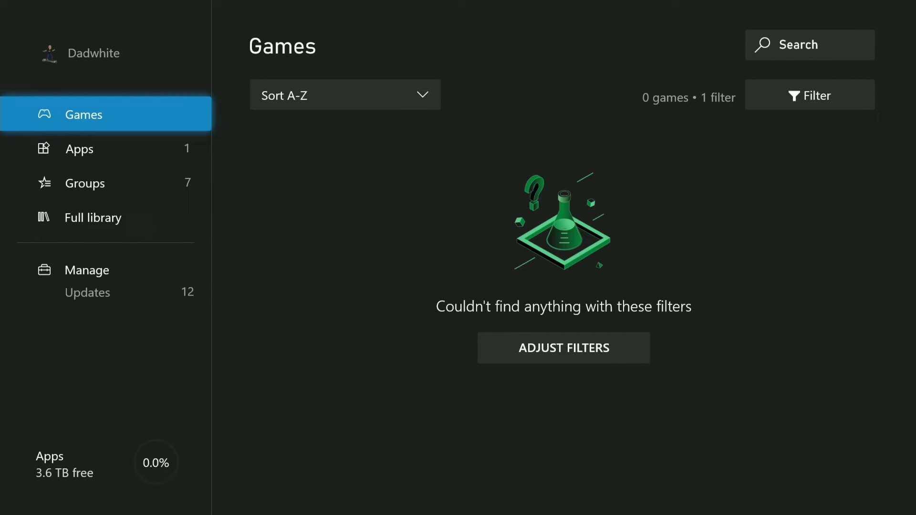
key(Down)
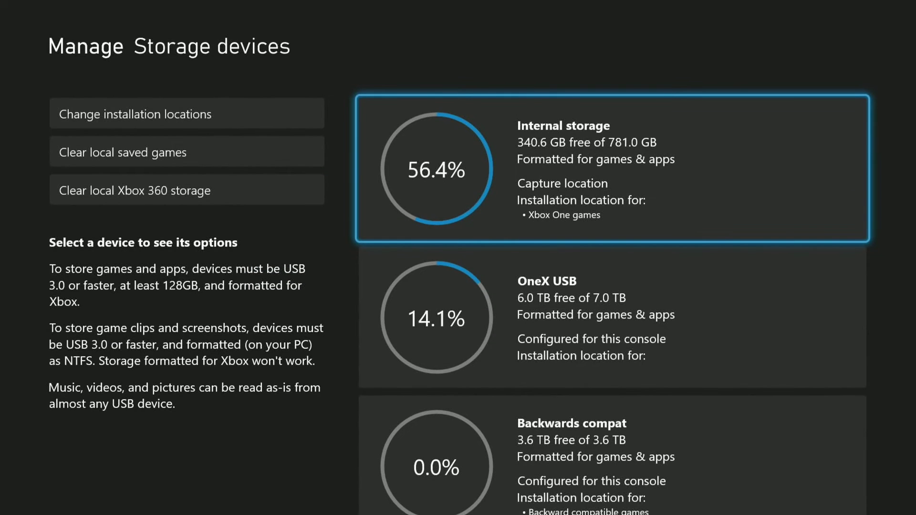
Step: Switch from Settings to the Microsoft Store through the Xbox guide
key(super)
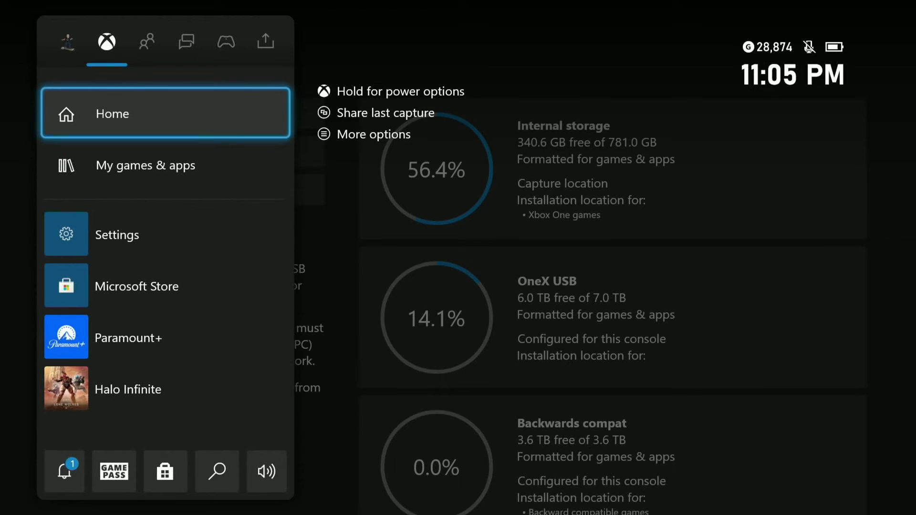
key(Down)
key(Down)
key(Down)
key(Down)
key(Down)
key(Down)
key(Right)
key(Right)
key(Escape)
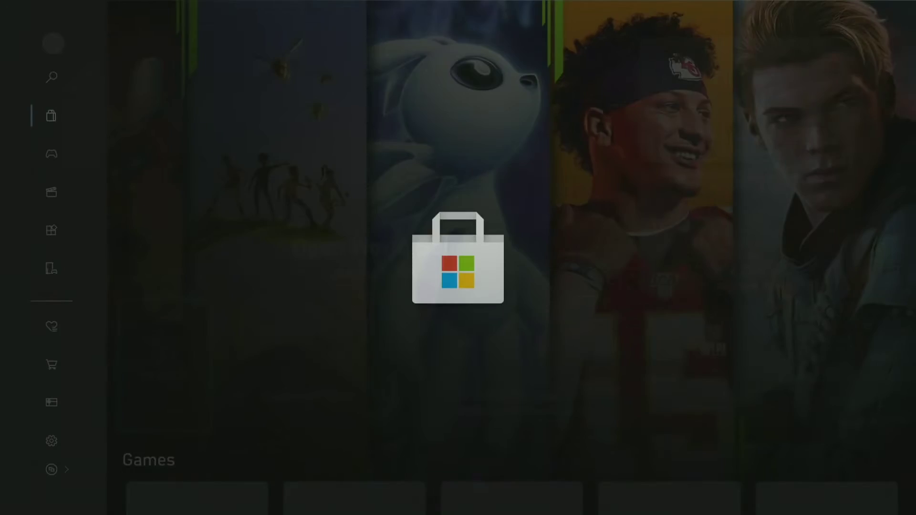
Step: Open Xbox Game Pass All games A-Z in the store and install Alice: Madness Returns
key(Down)
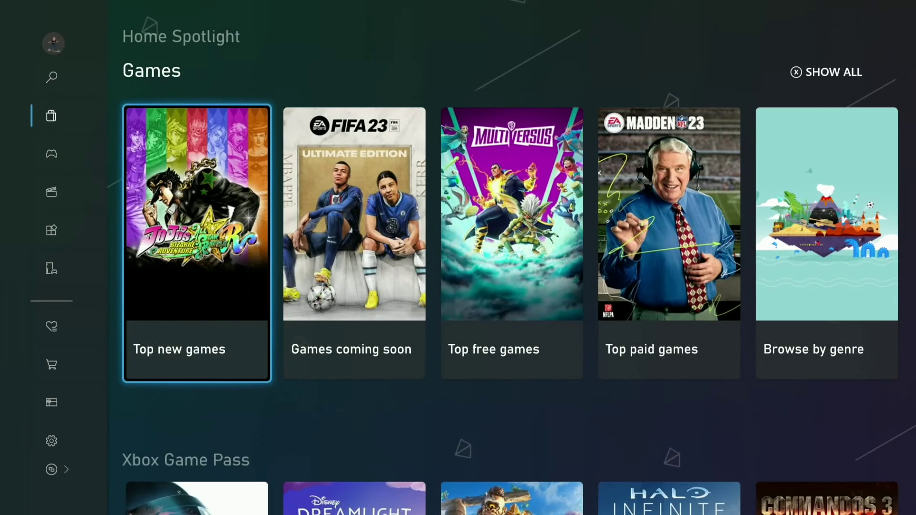
key(Down)
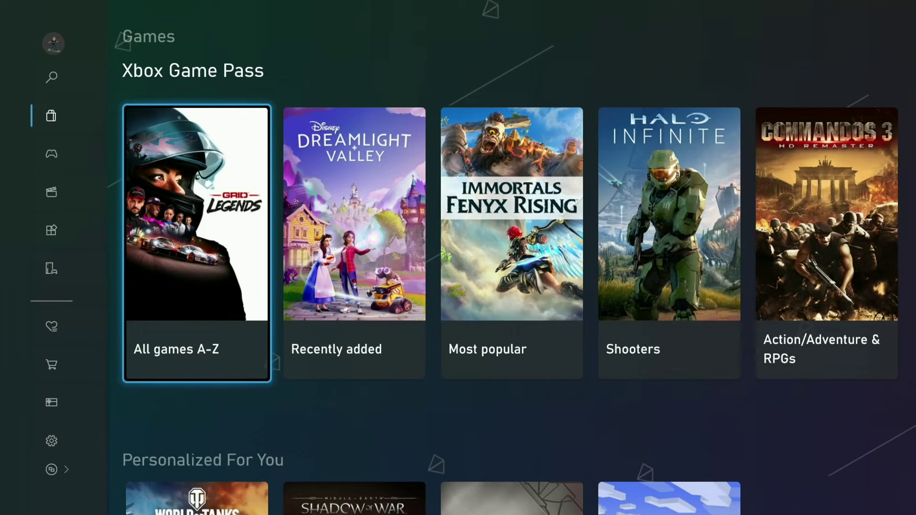
key(Return)
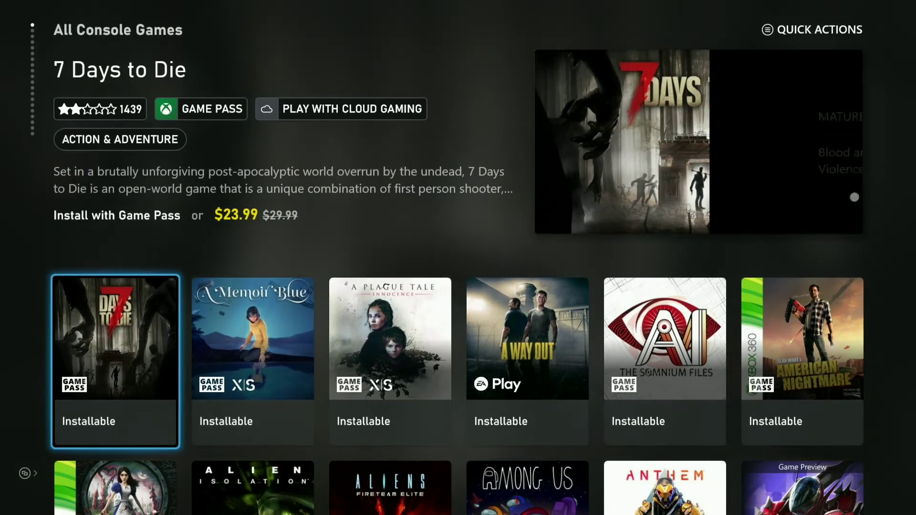
key(Down)
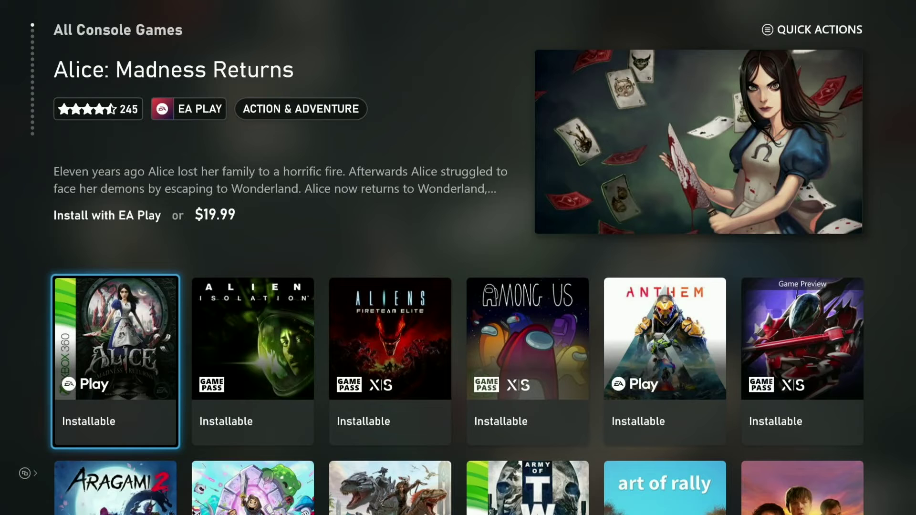
key(Return)
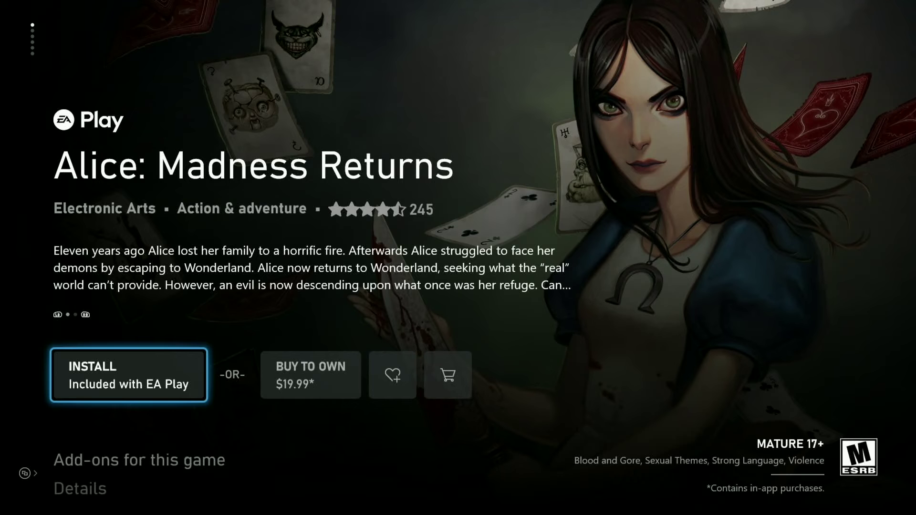
key(Return)
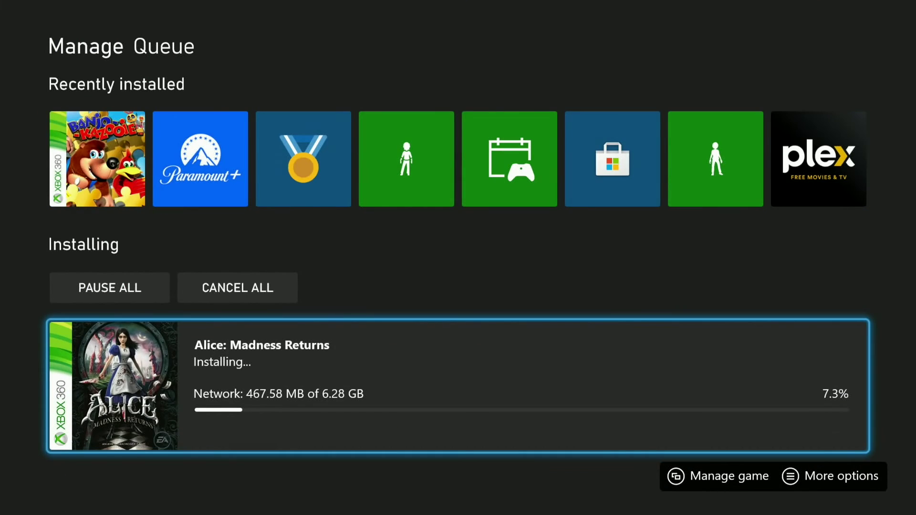
Step: Leave the installation queue and switch to Settings through the Xbox guide
key(super)
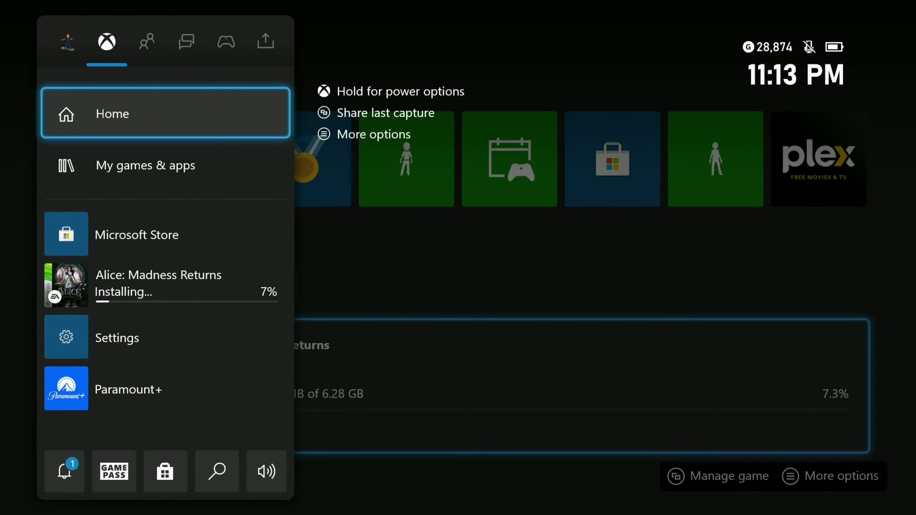
key(Left)
key(Down)
key(Down)
key(Down)
key(Return)
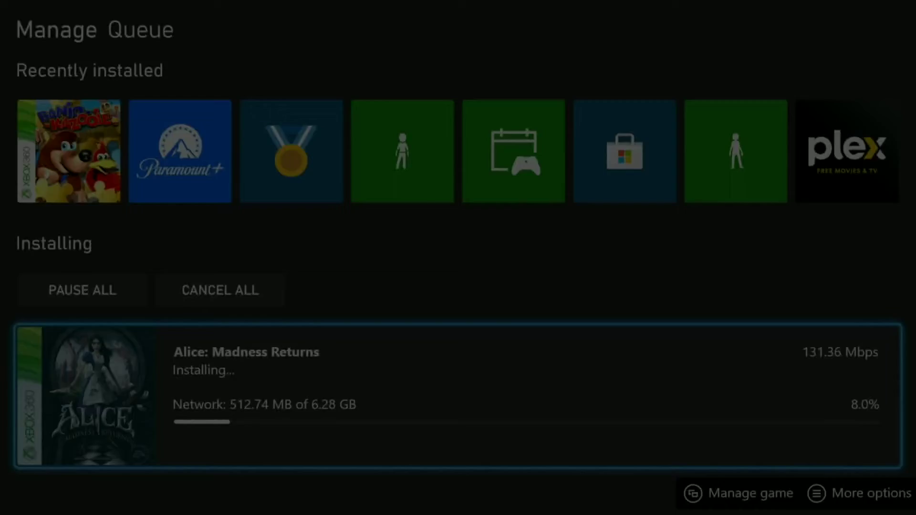
Step: Open the Storage devices page in the console's System settings
key(Down)
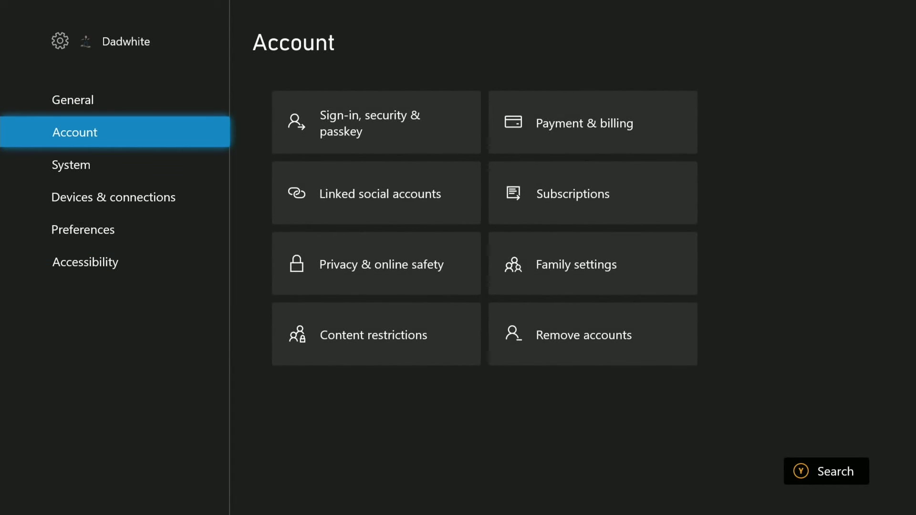
key(Down)
key(Right)
key(Right)
key(Return)
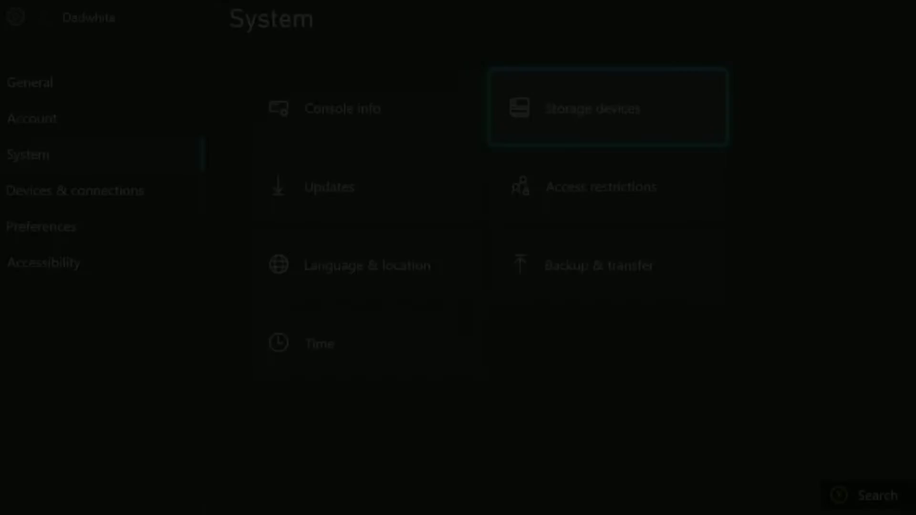
Step: View the contents of the Backwards compat drive and check which games are stored on it
key(Down)
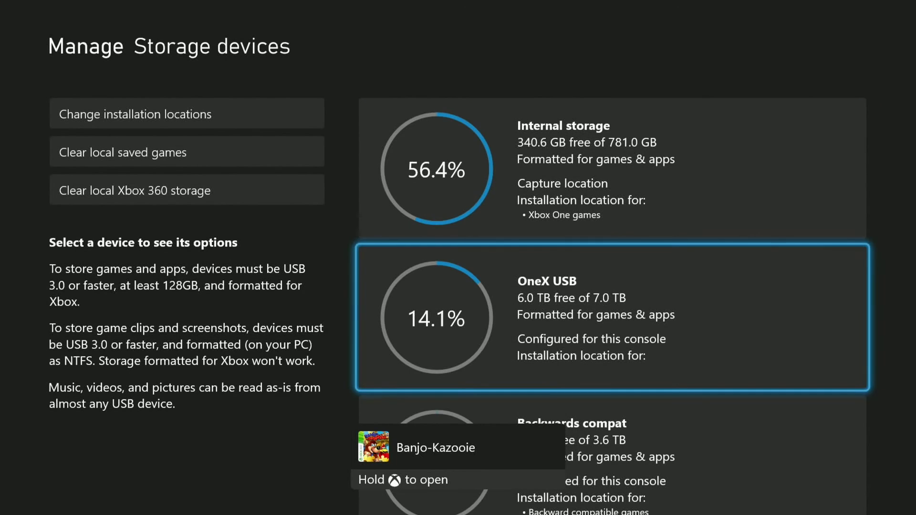
key(Down)
key(Down)
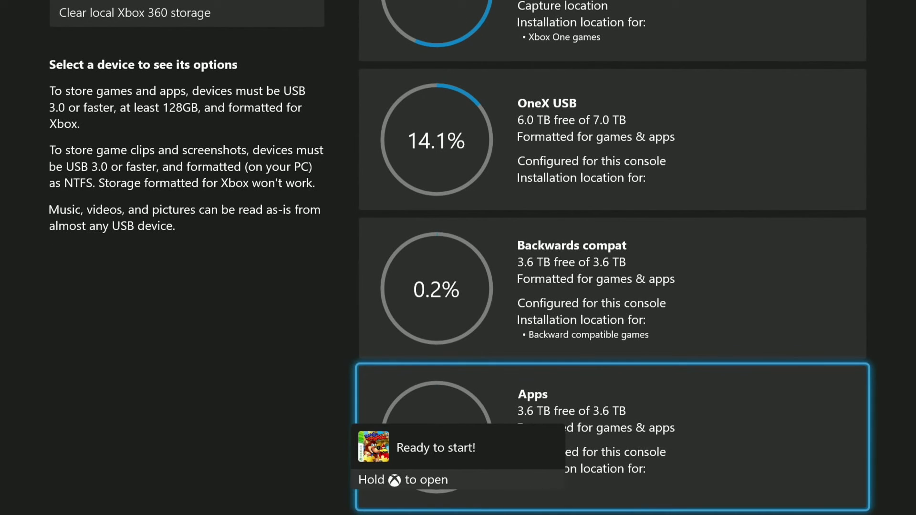
key(Up)
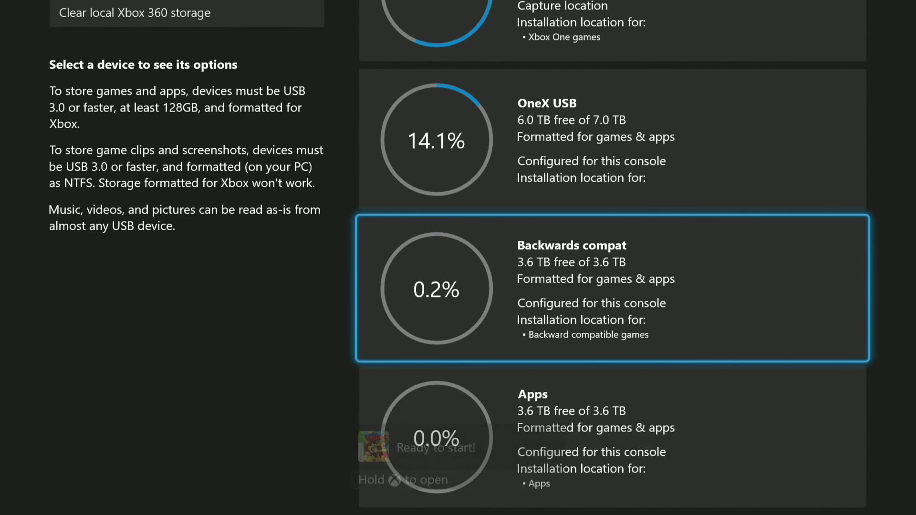
key(Return)
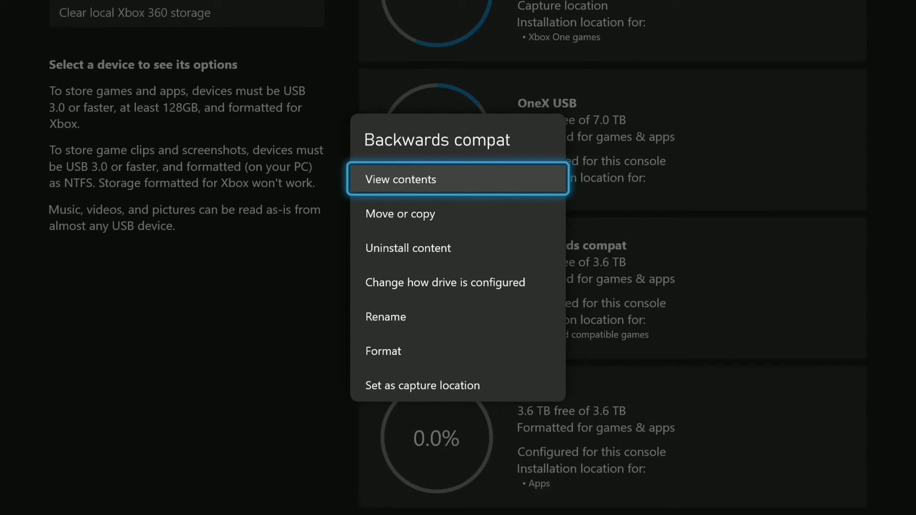
key(Return)
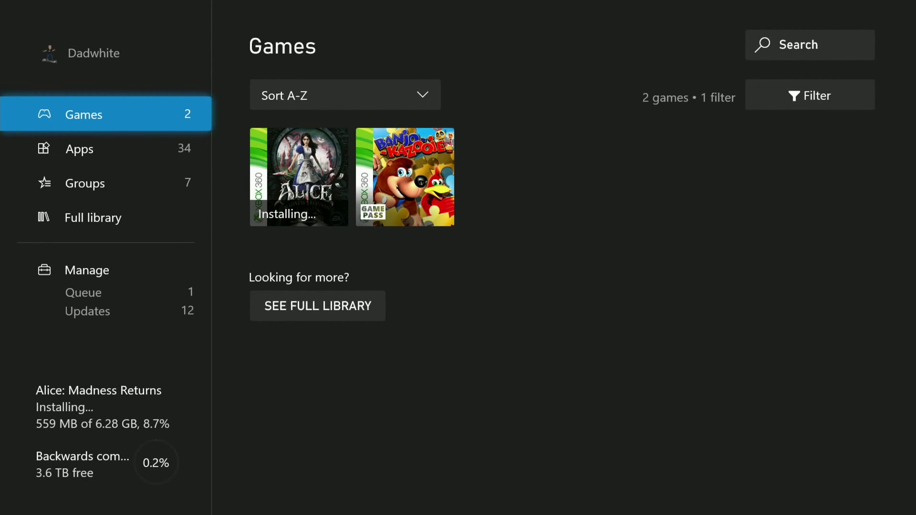
key(Right)
key(Right)
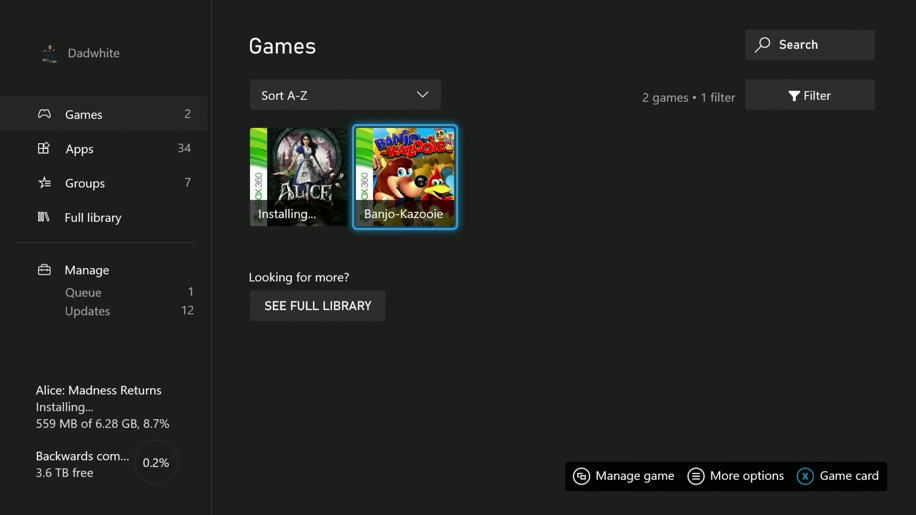
Step: Leave the drive's game list and return to Settings through the Xbox guide
key(super)
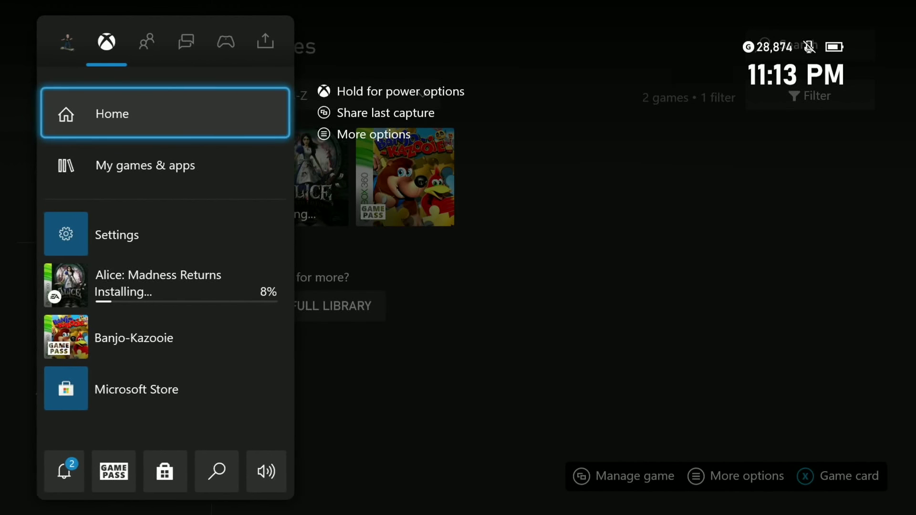
key(Down)
key(Down)
key(Return)
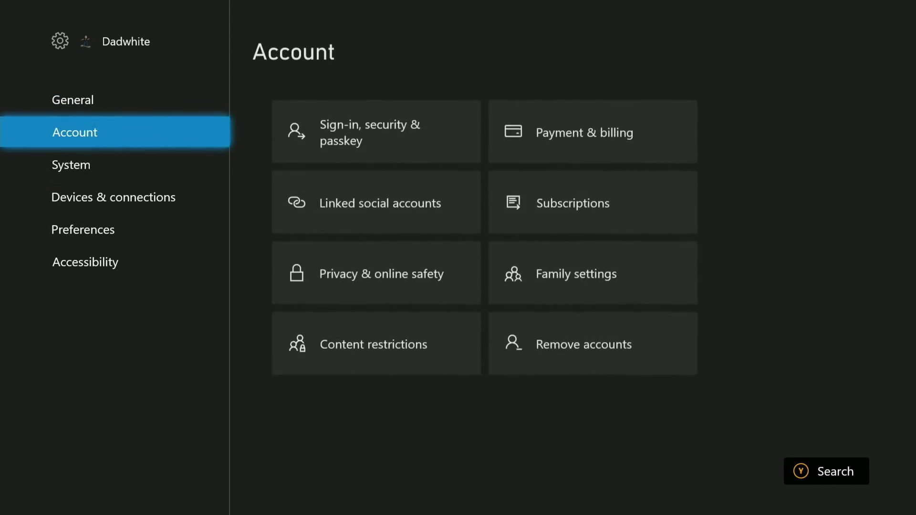